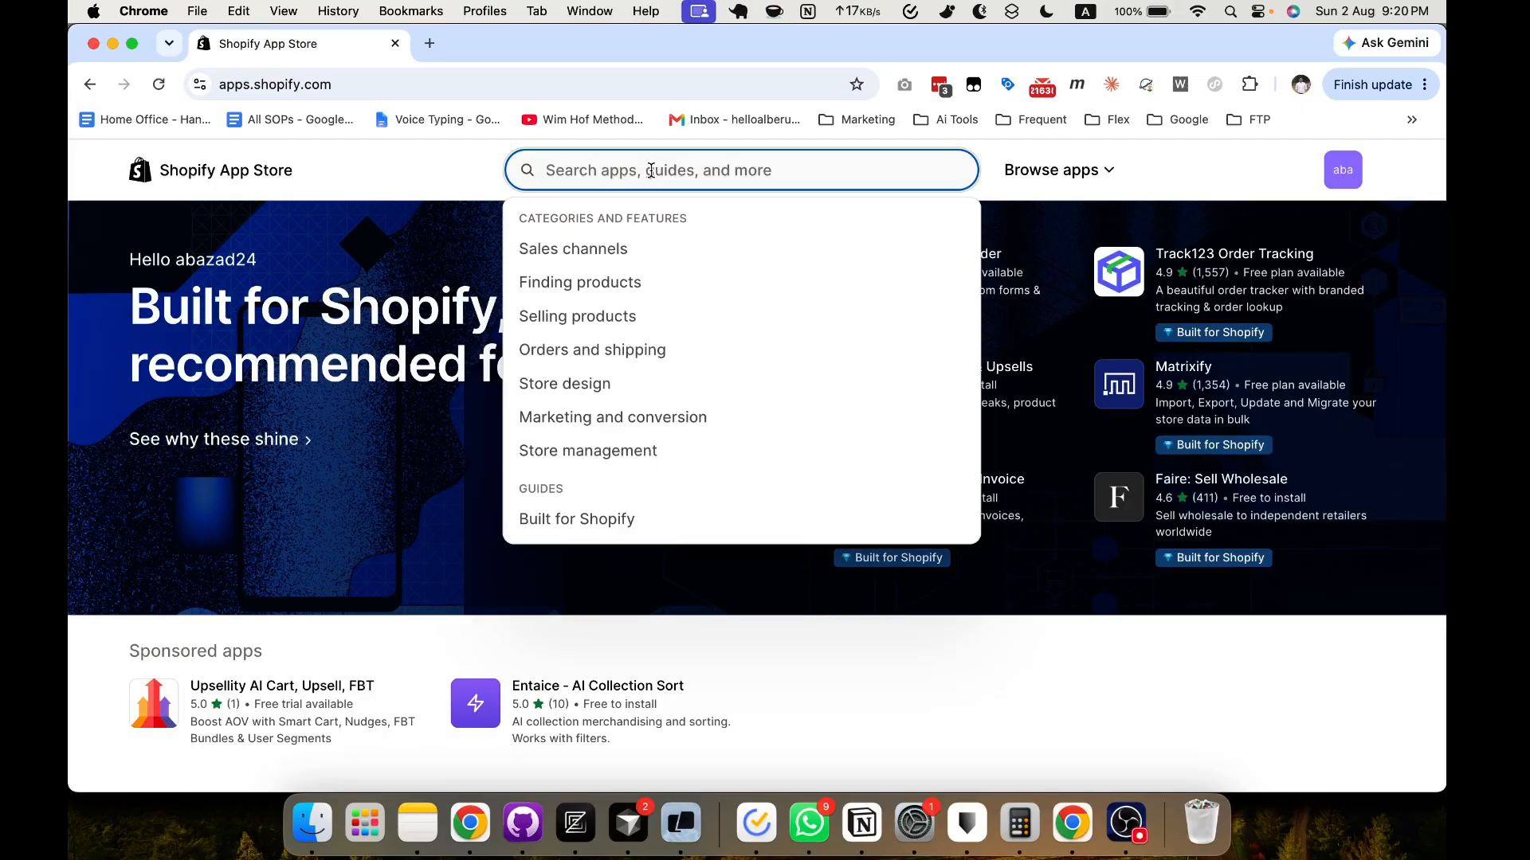
Search the Shopify App Store for "insert code" and install the Insert Code: Header & Footer app on the store
text(insert code)
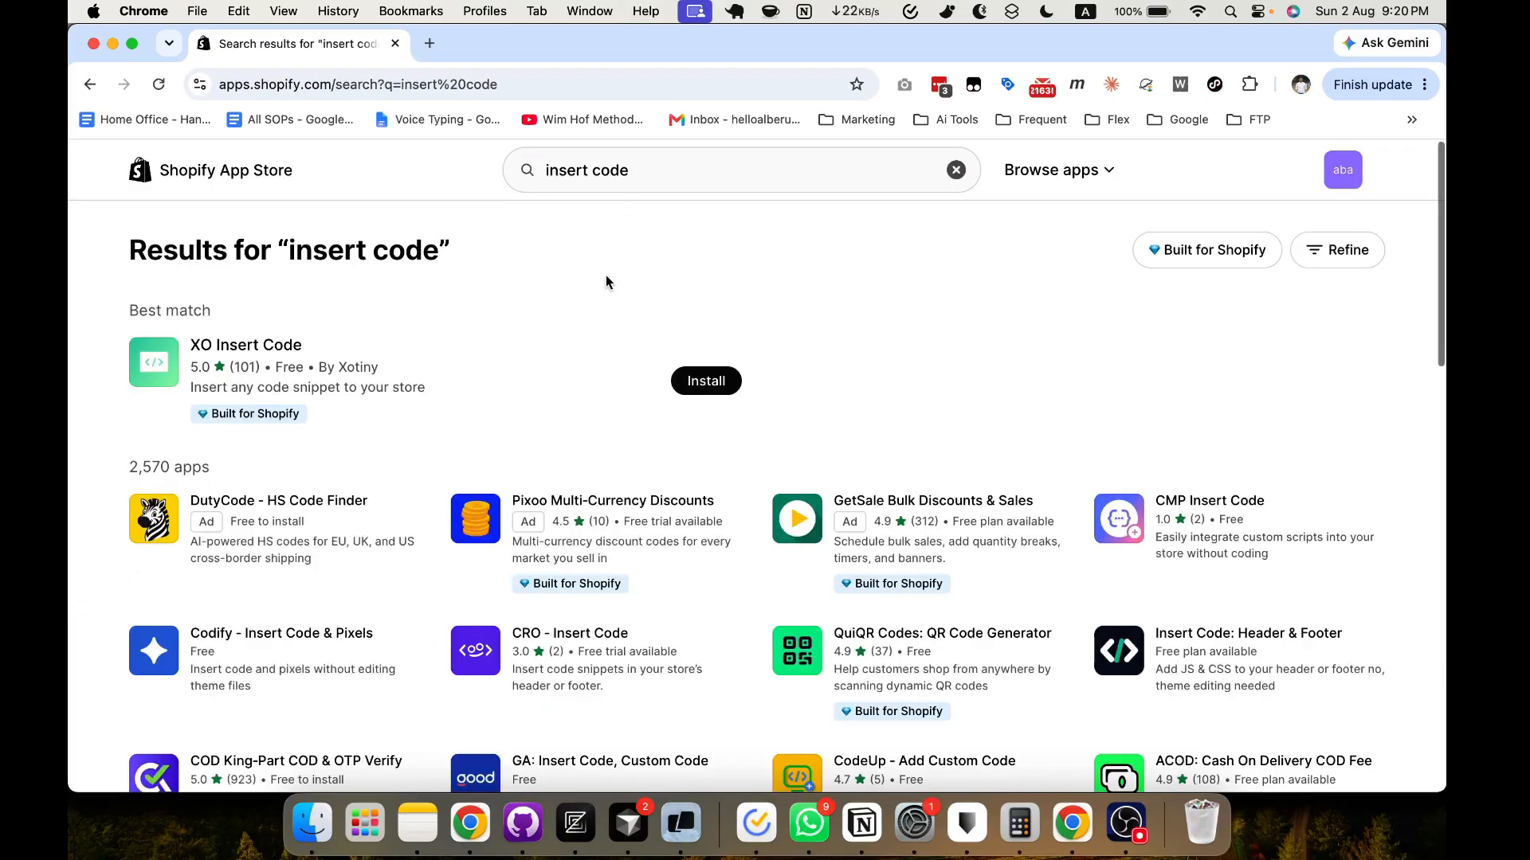
scroll(606, 279, down, 3)
scroll(606, 279, up, 1)
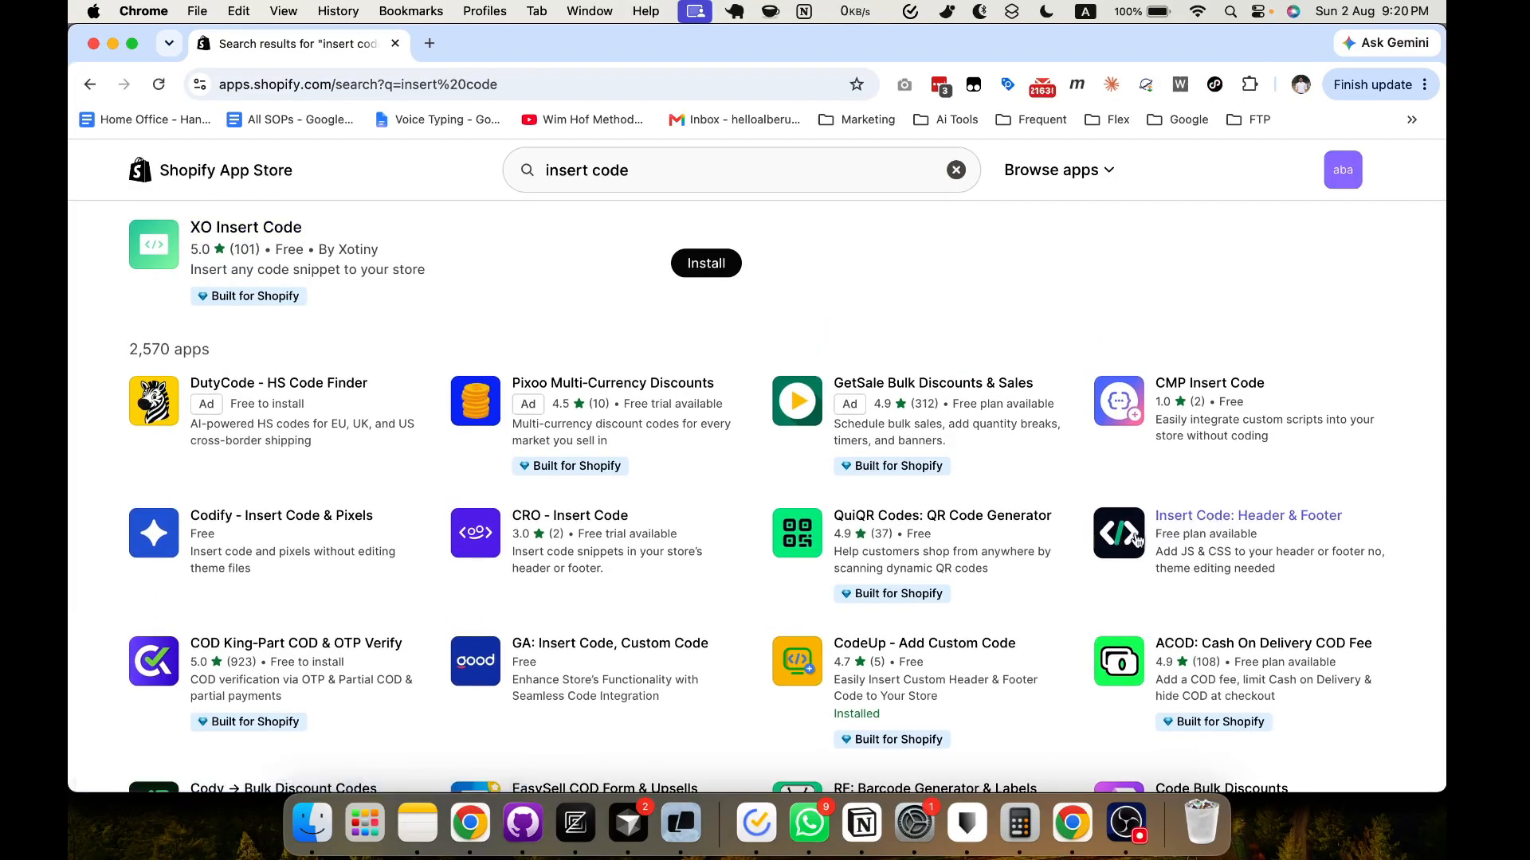
click(1213, 523)
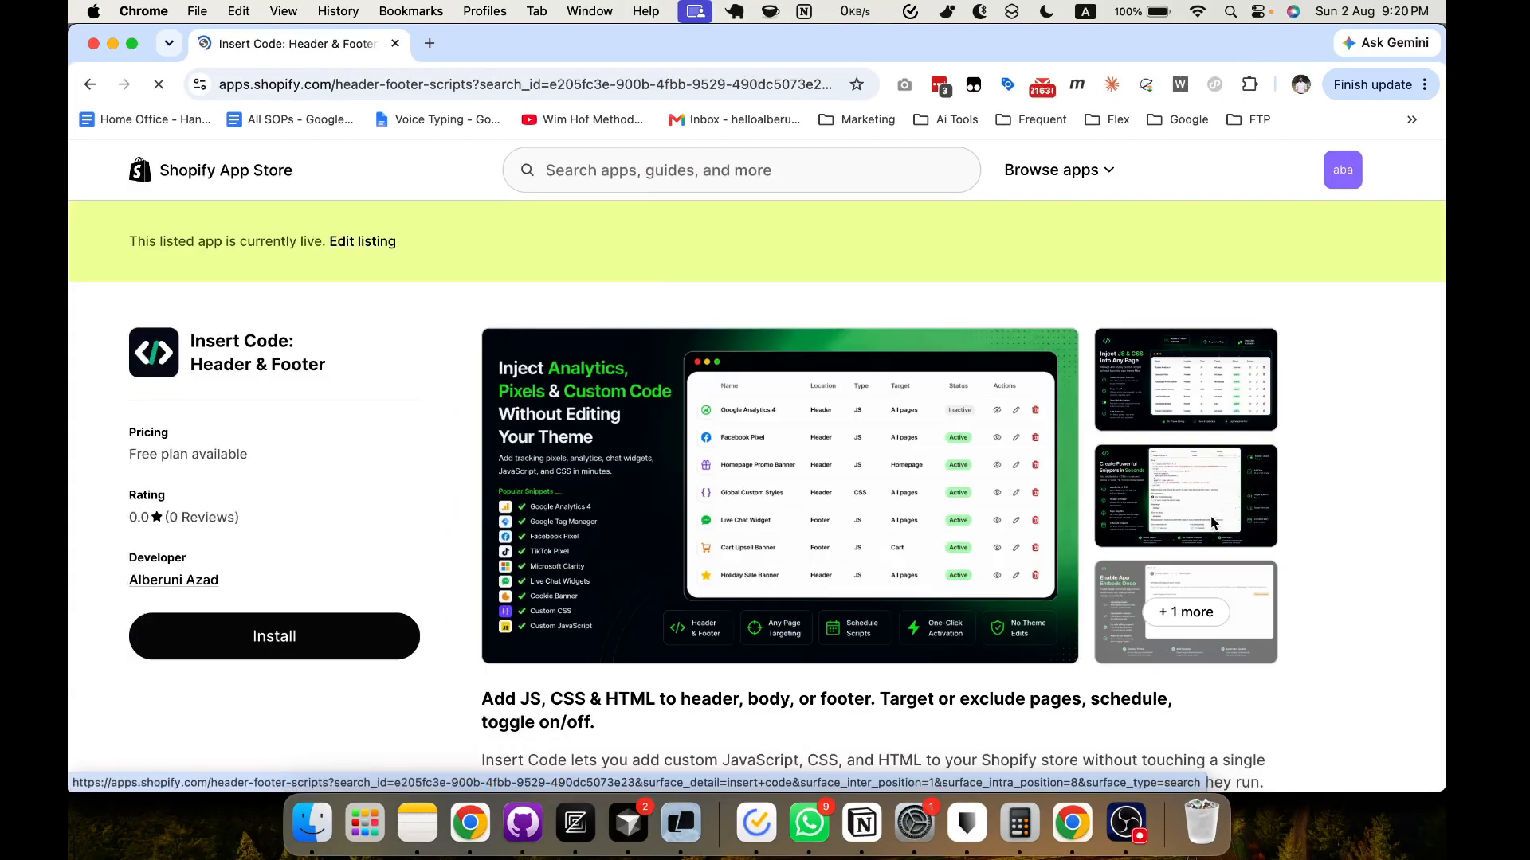
click(334, 646)
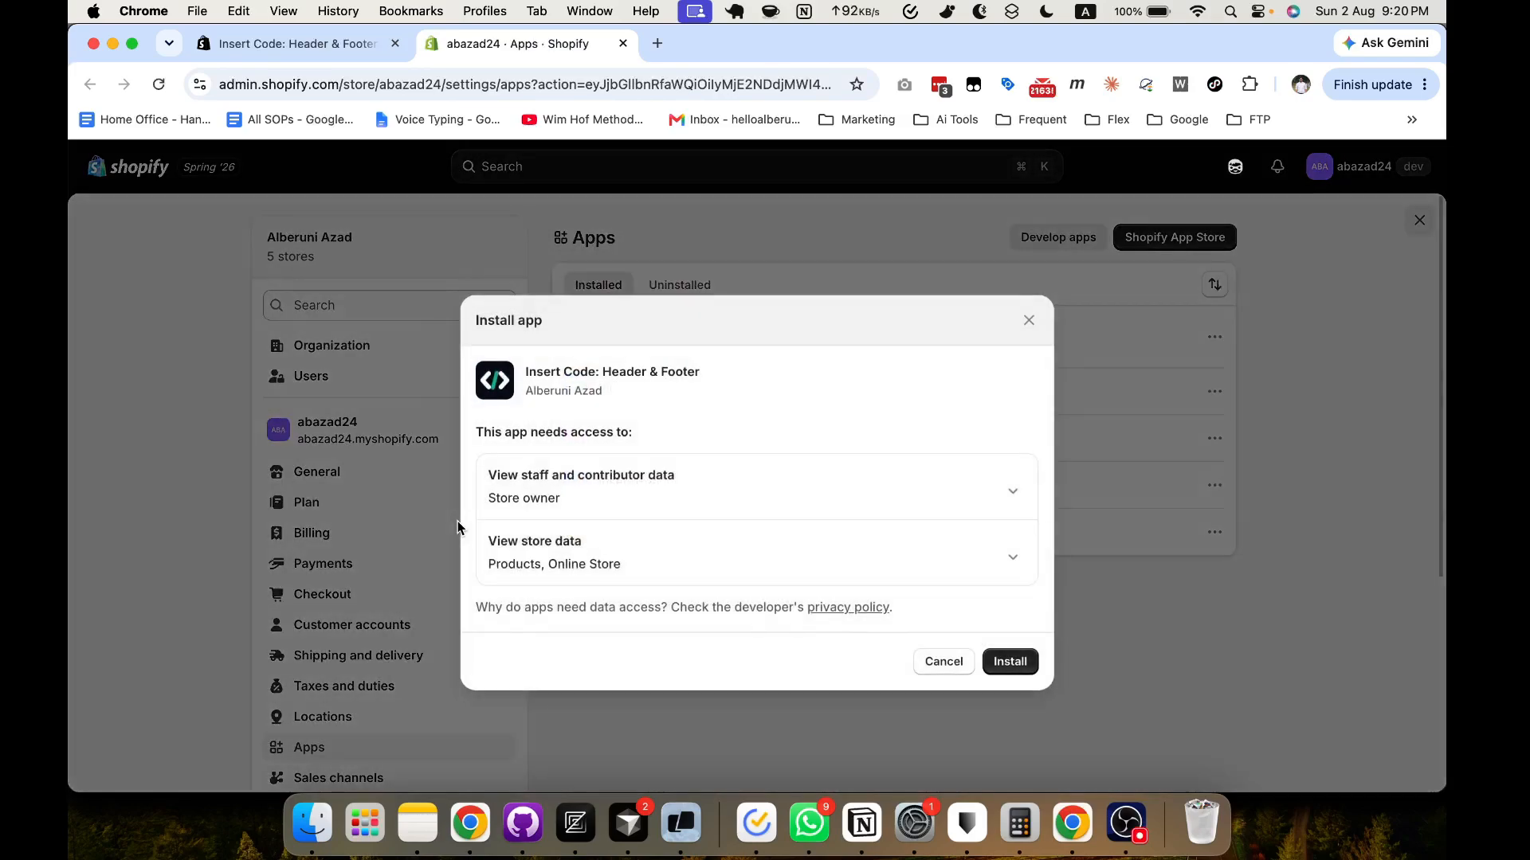
click(1021, 675)
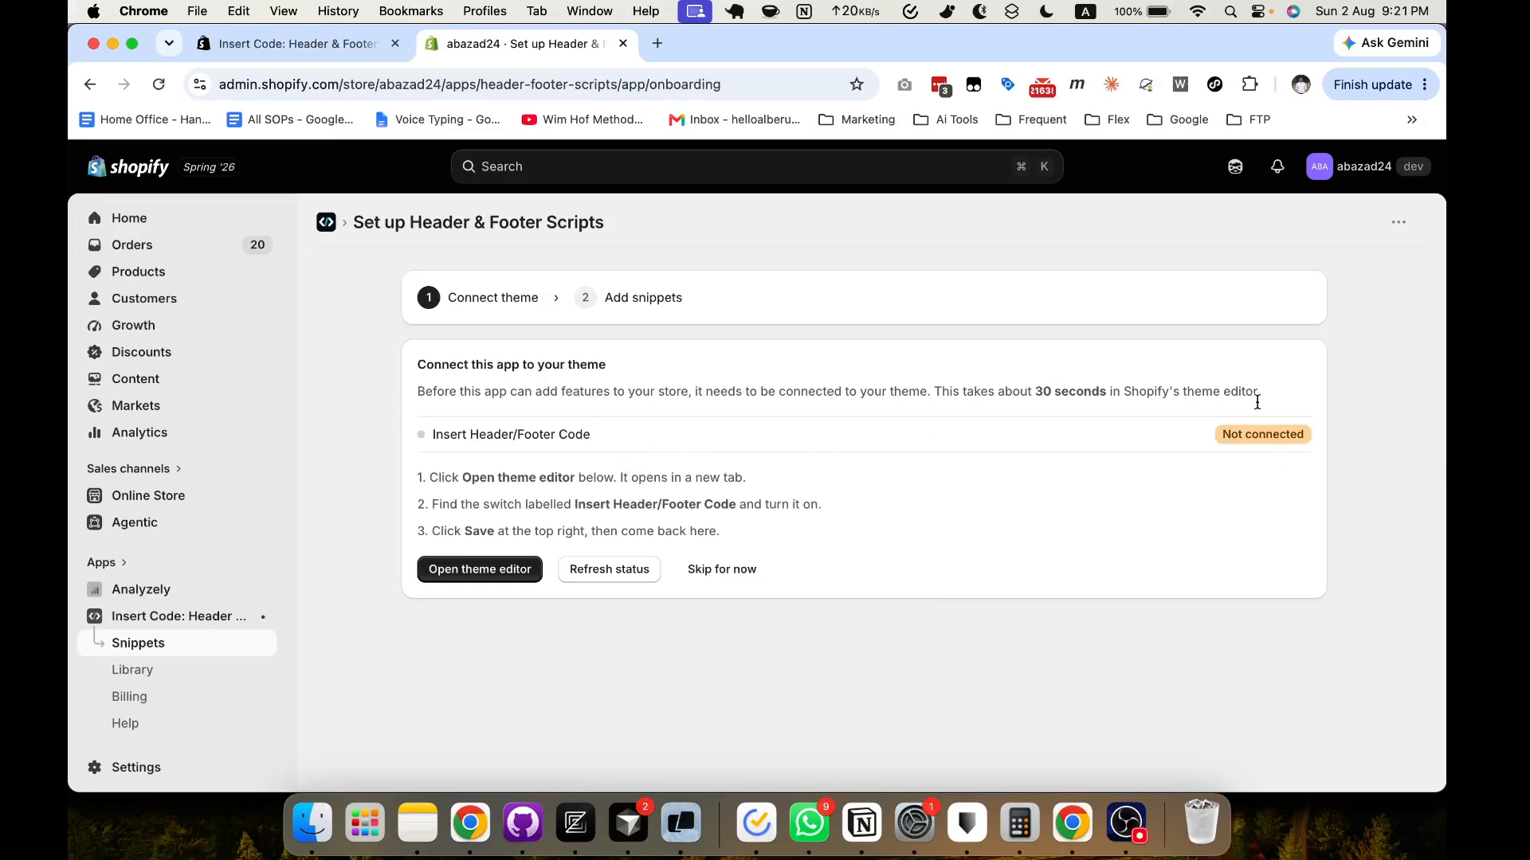
Activate the Insert Header/Footer Code embed in the theme editor, save the theme, and return to the app's setup page
drag(1220, 434, 1303, 437)
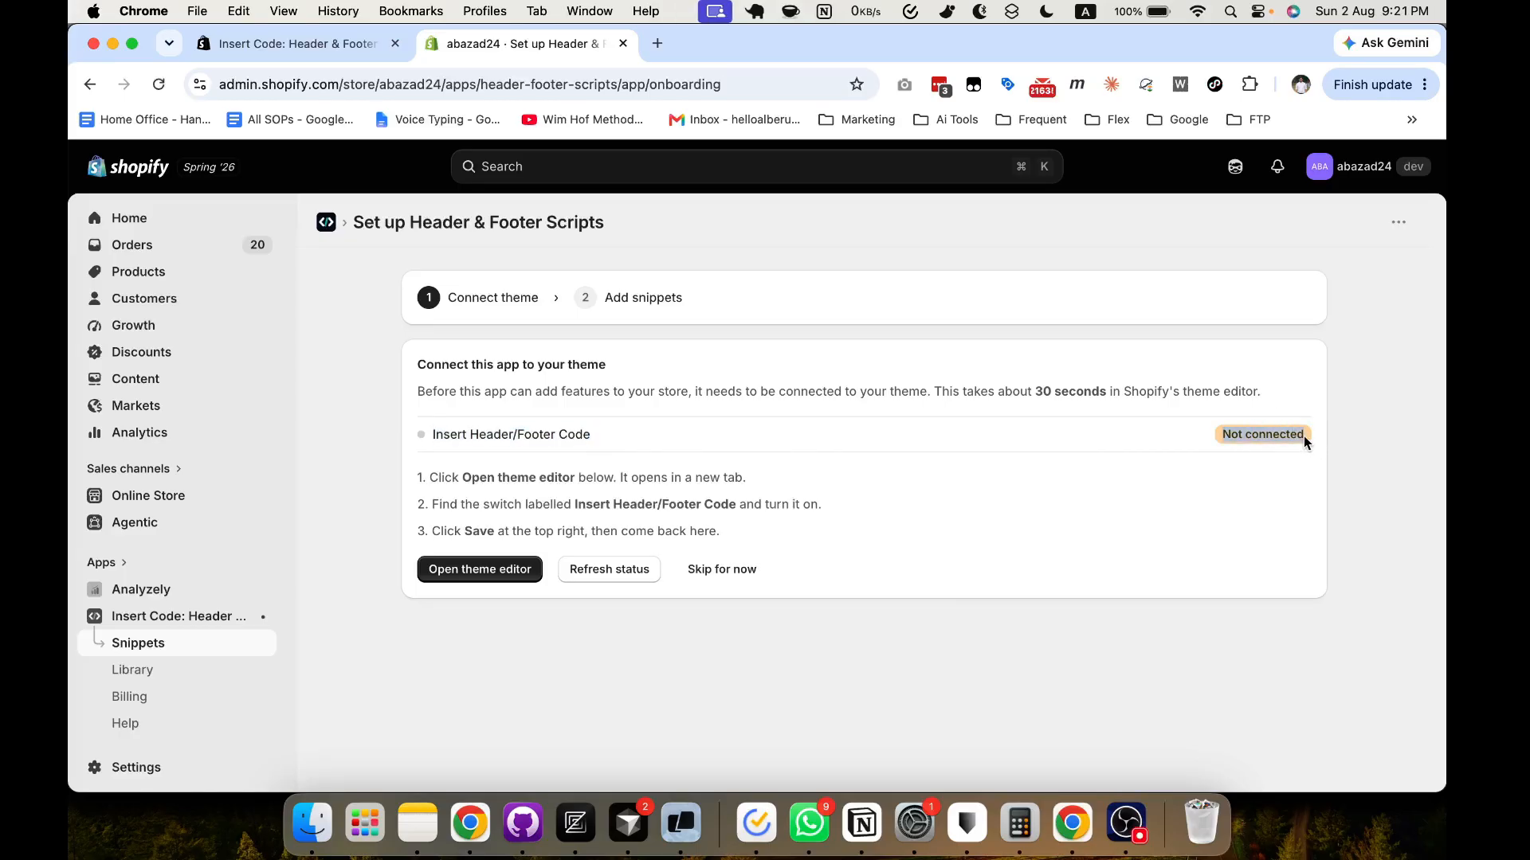
click(482, 571)
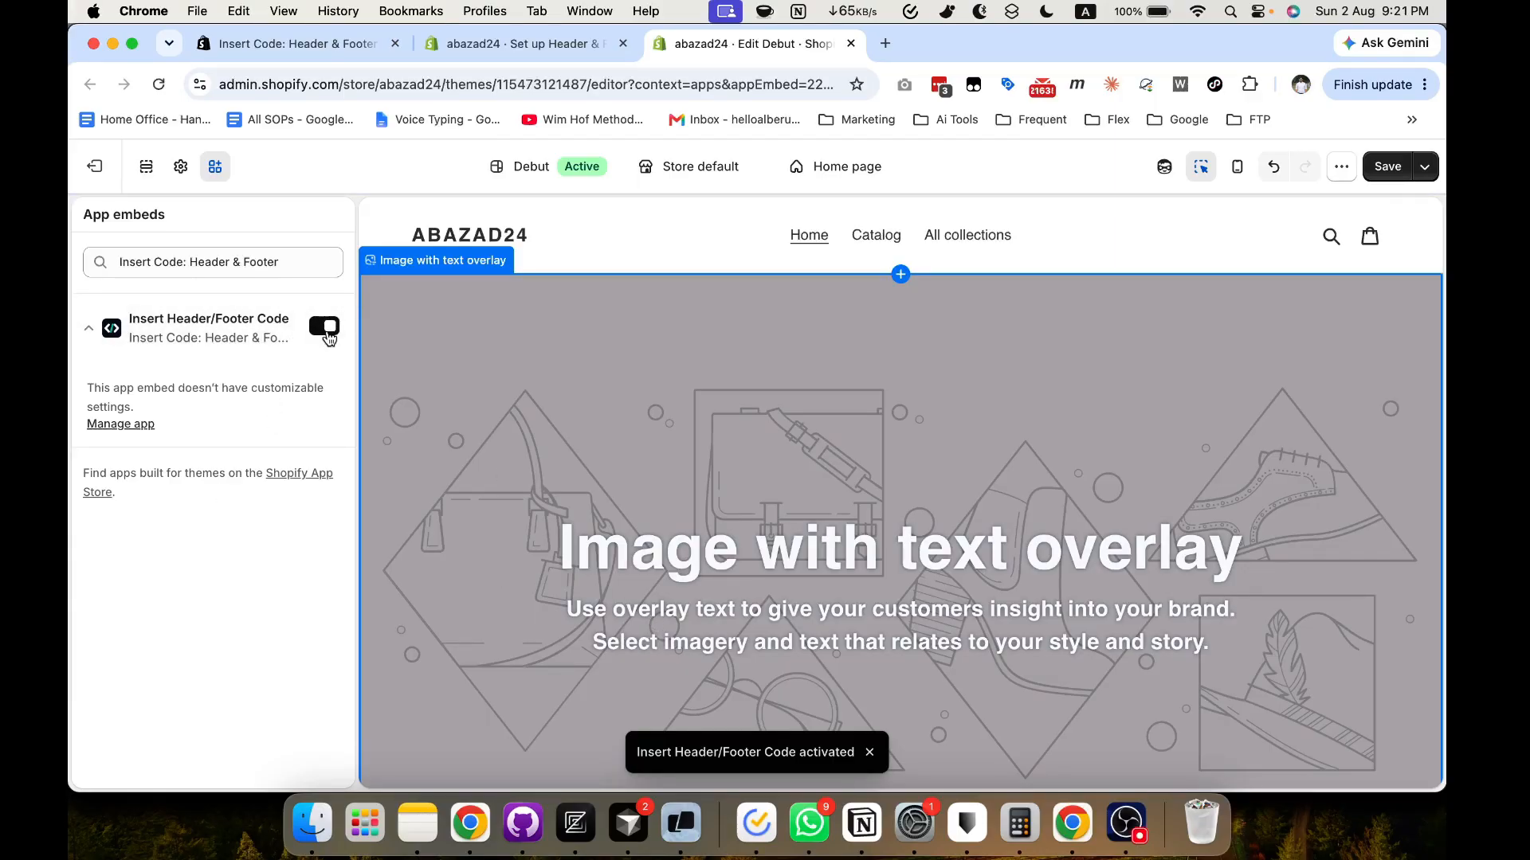
click(1387, 169)
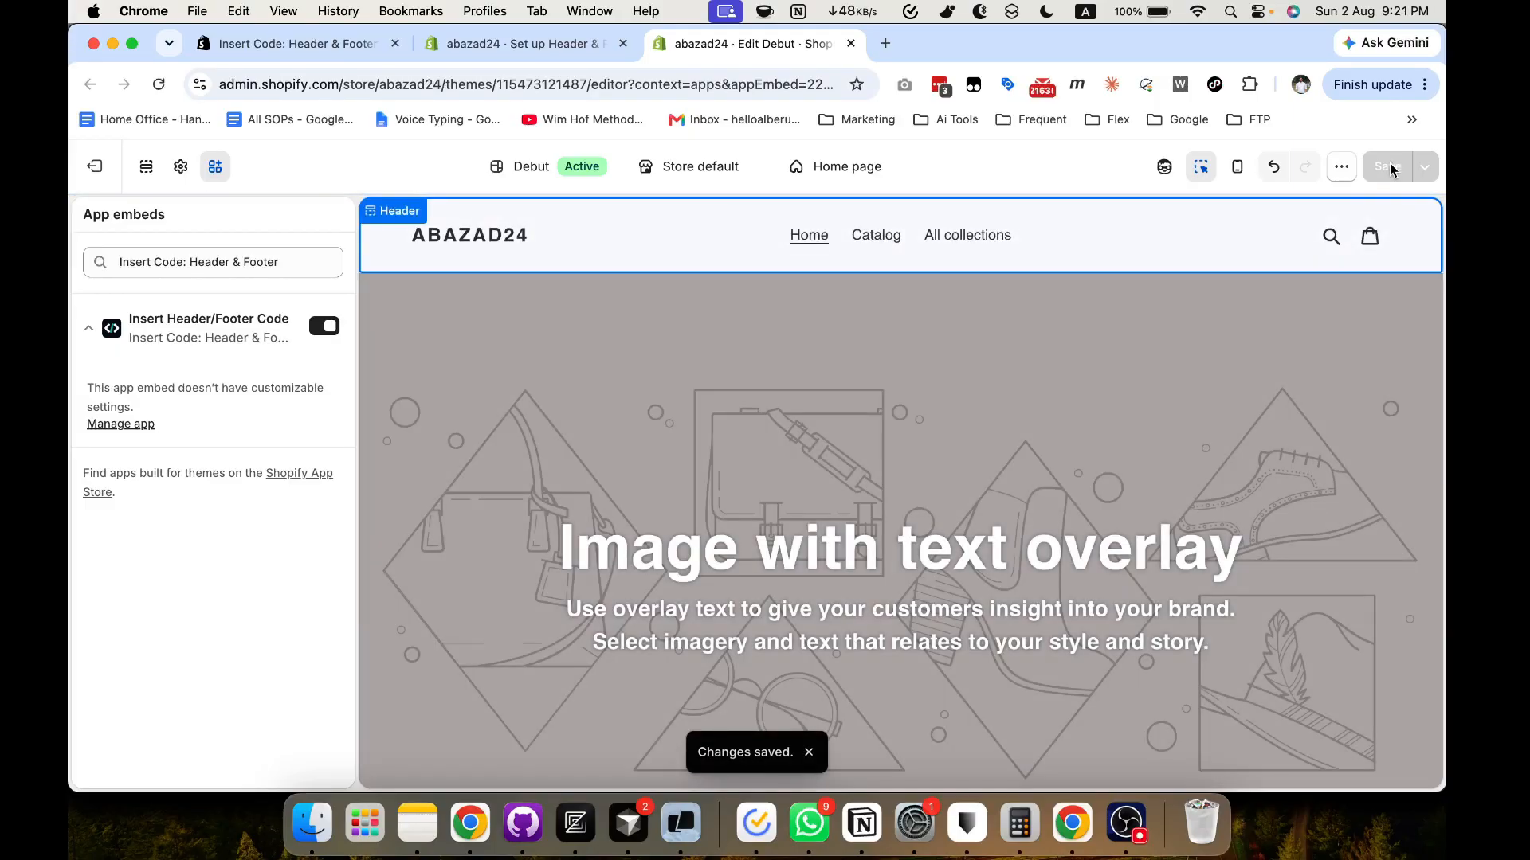
click(526, 44)
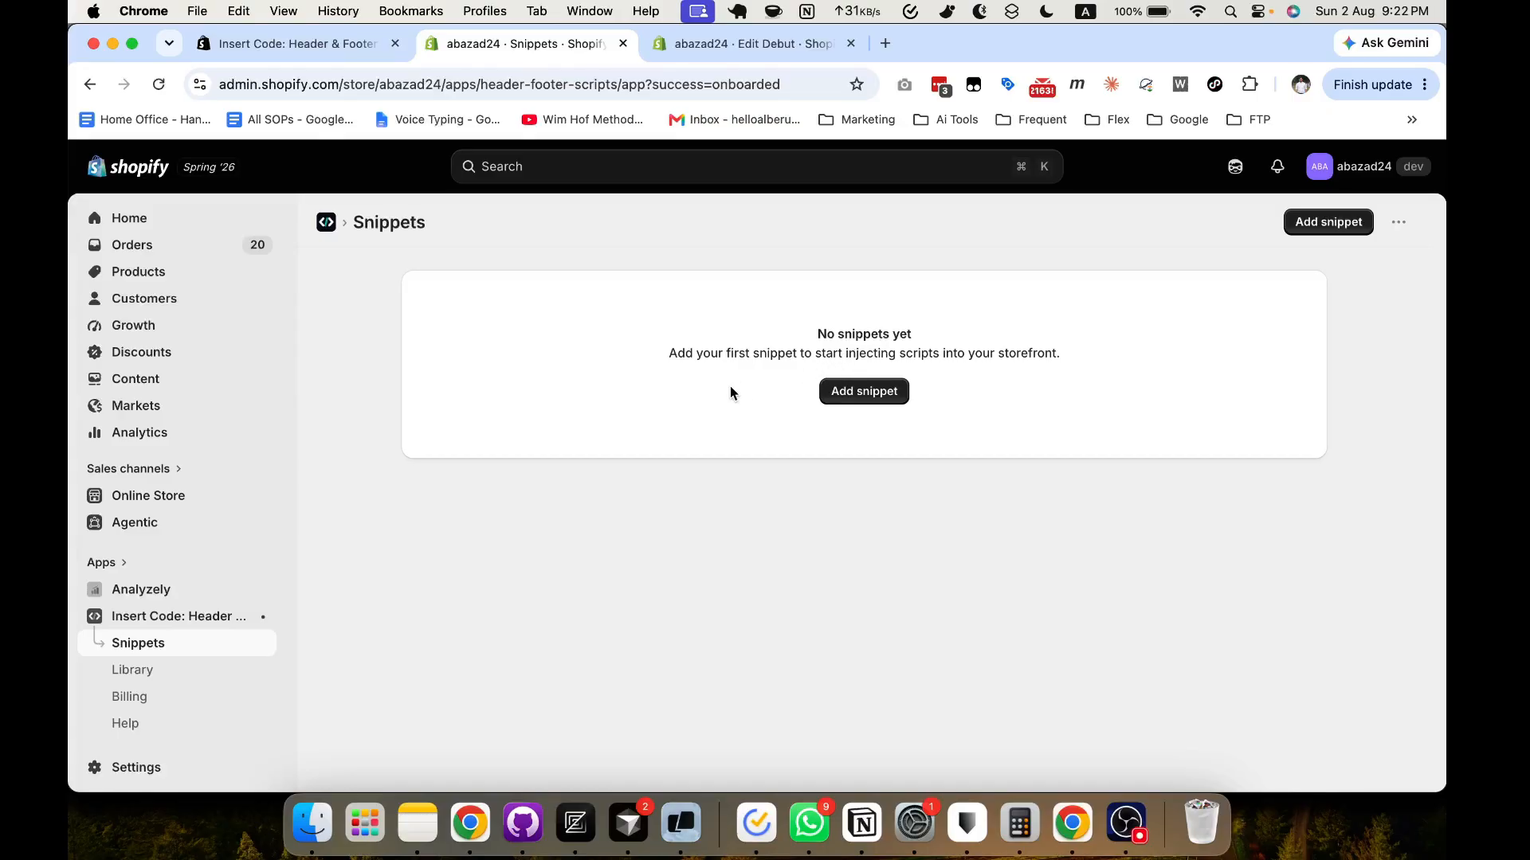
Add the Scrolling Announcement Bar from the app's snippet library to my snippets
click(132, 669)
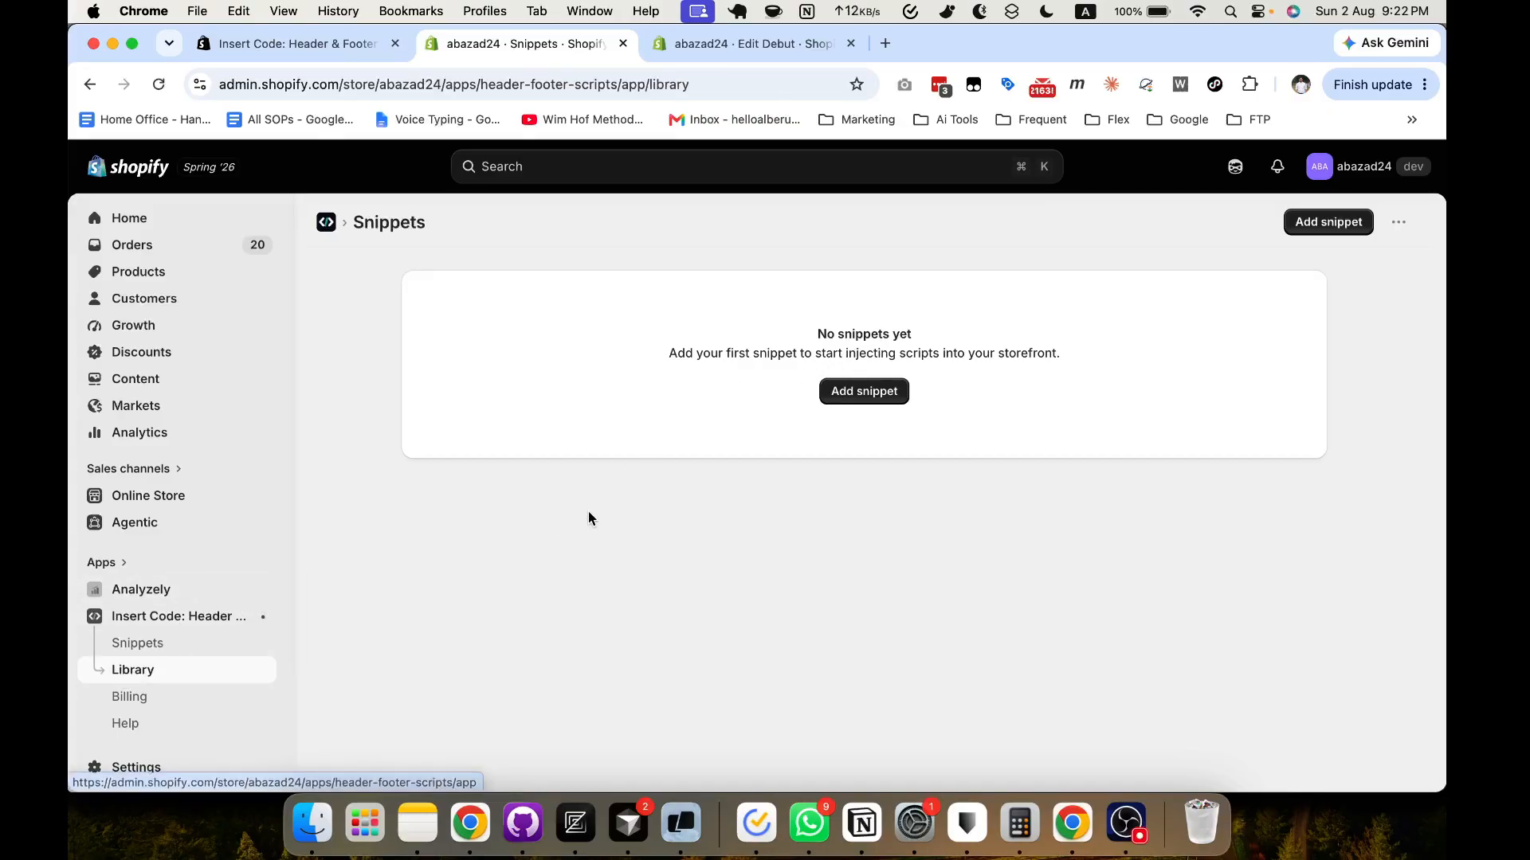
scroll(589, 518, down, 5)
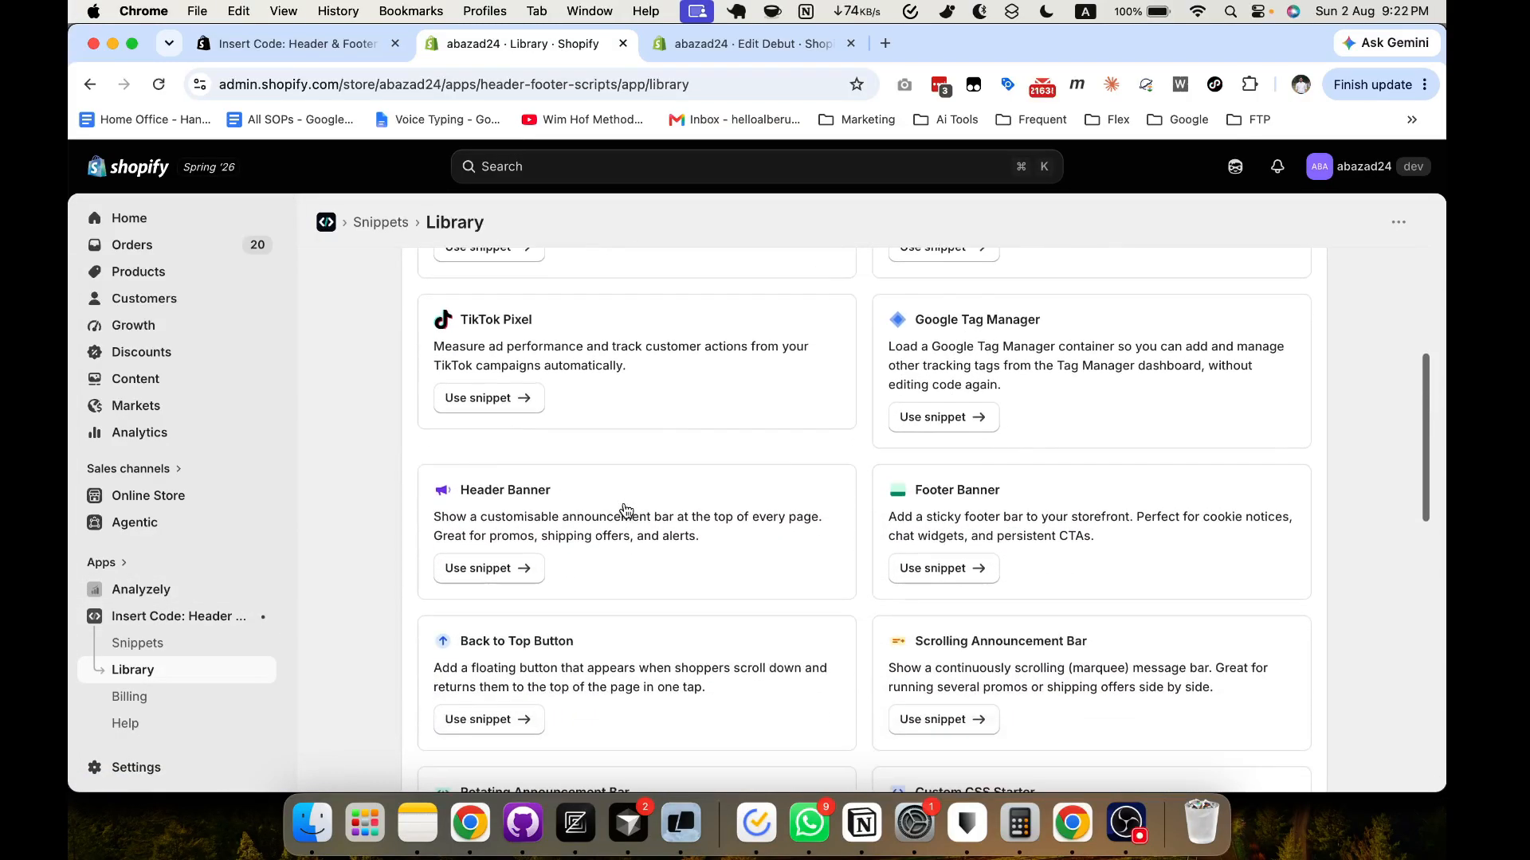
scroll(626, 510, down, 3)
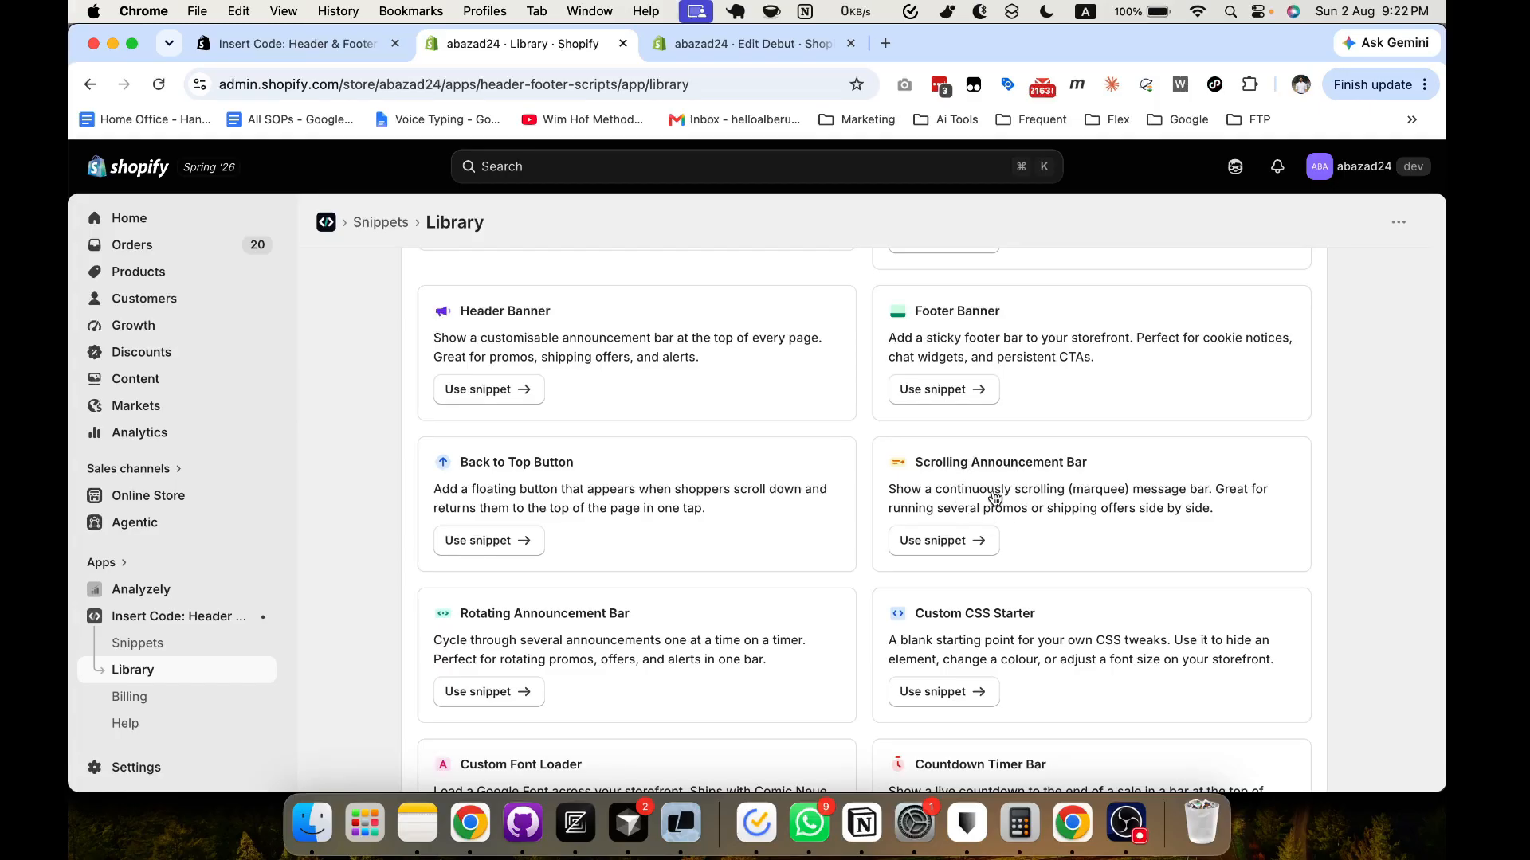
click(932, 541)
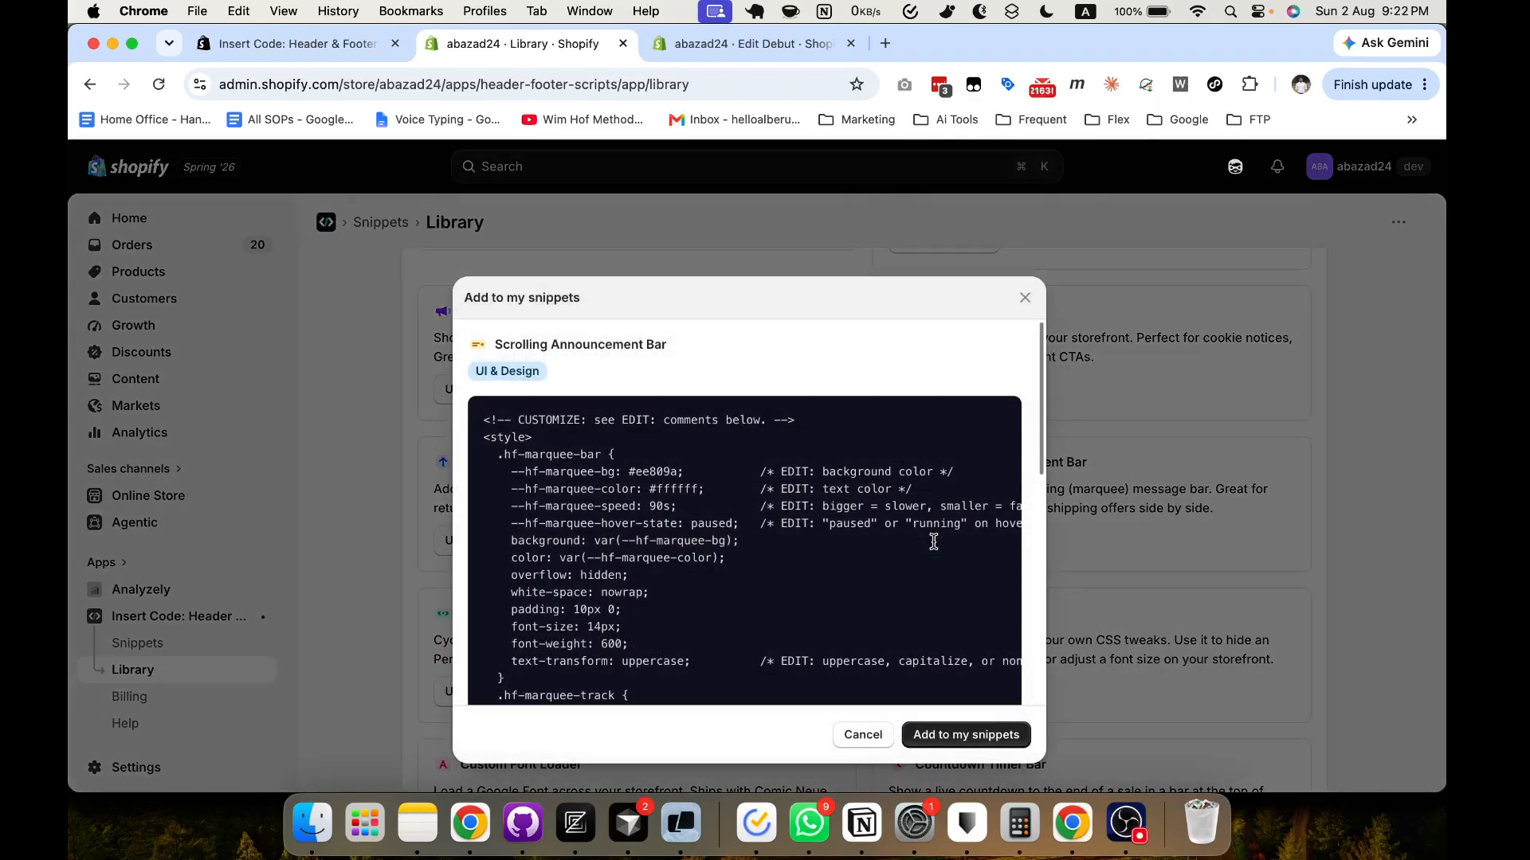
scroll(917, 558, down, 10)
click(988, 741)
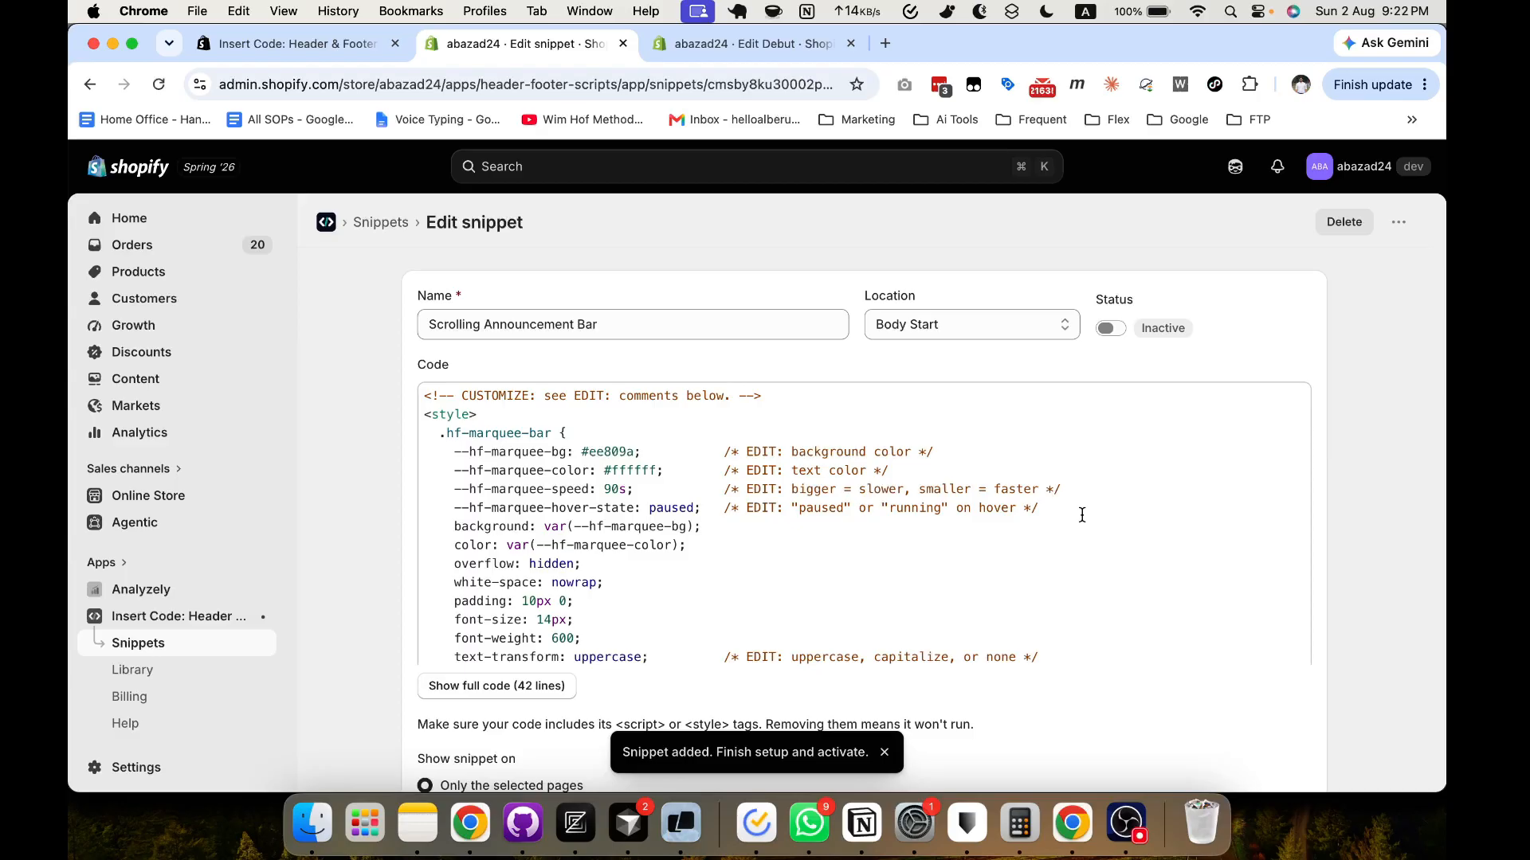
Activate and save the Scrolling Announcement Bar snippet, and view it on the online store
click(1110, 330)
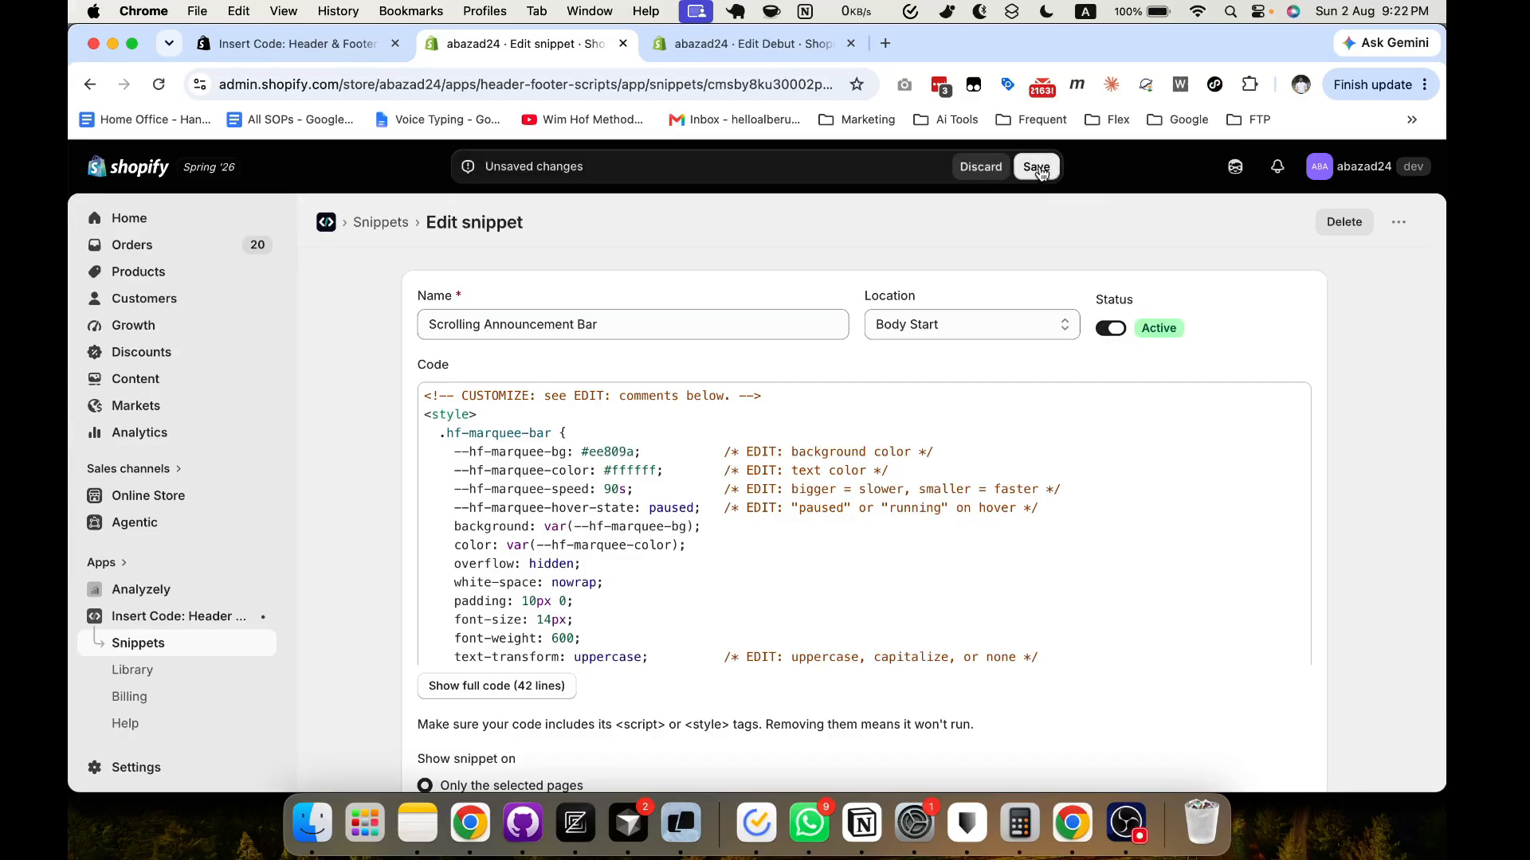
click(1038, 172)
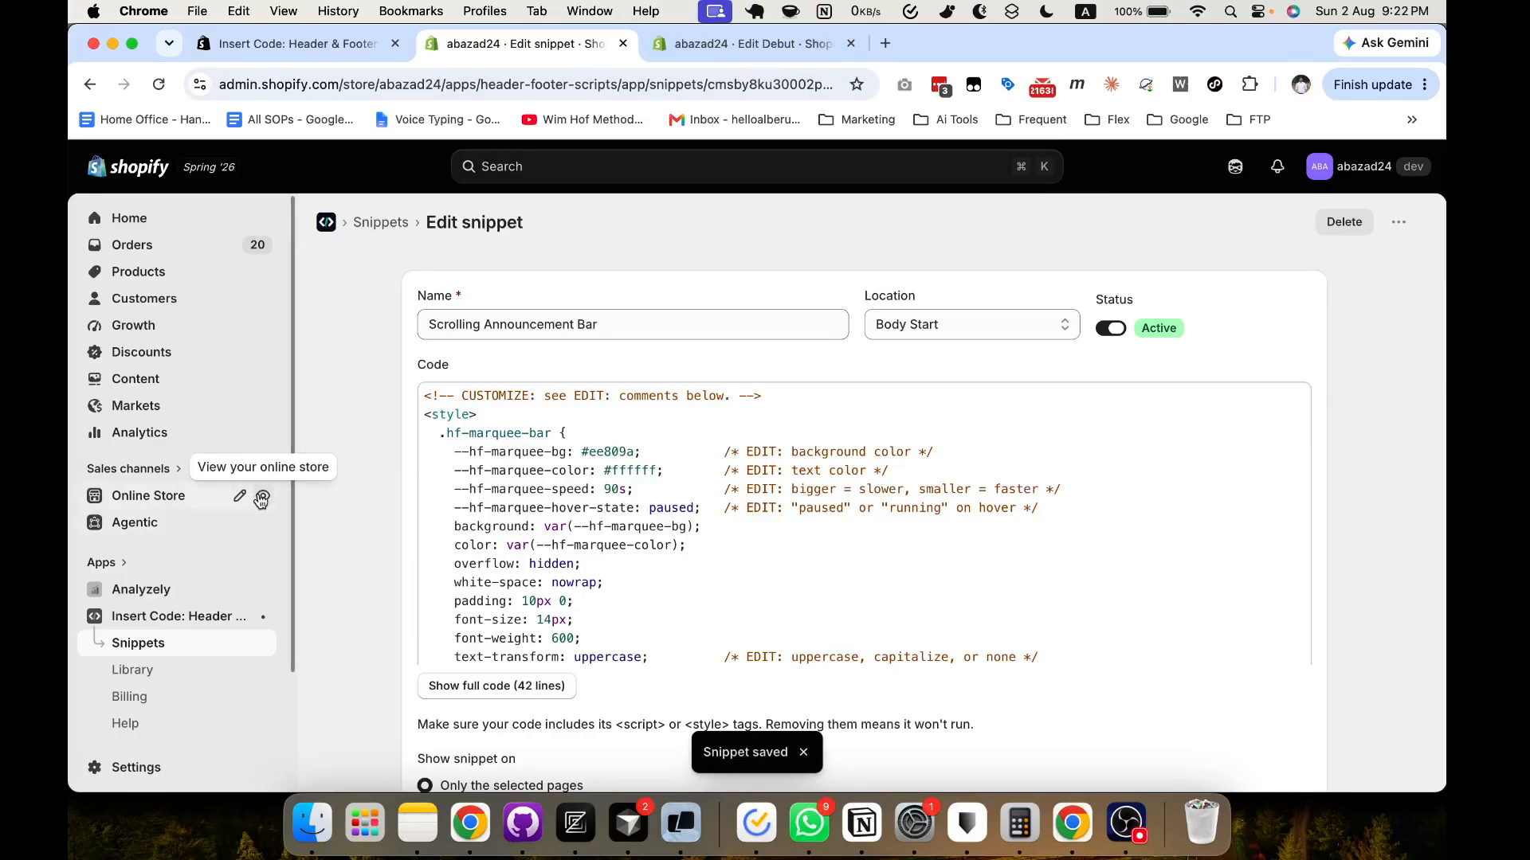
click(259, 496)
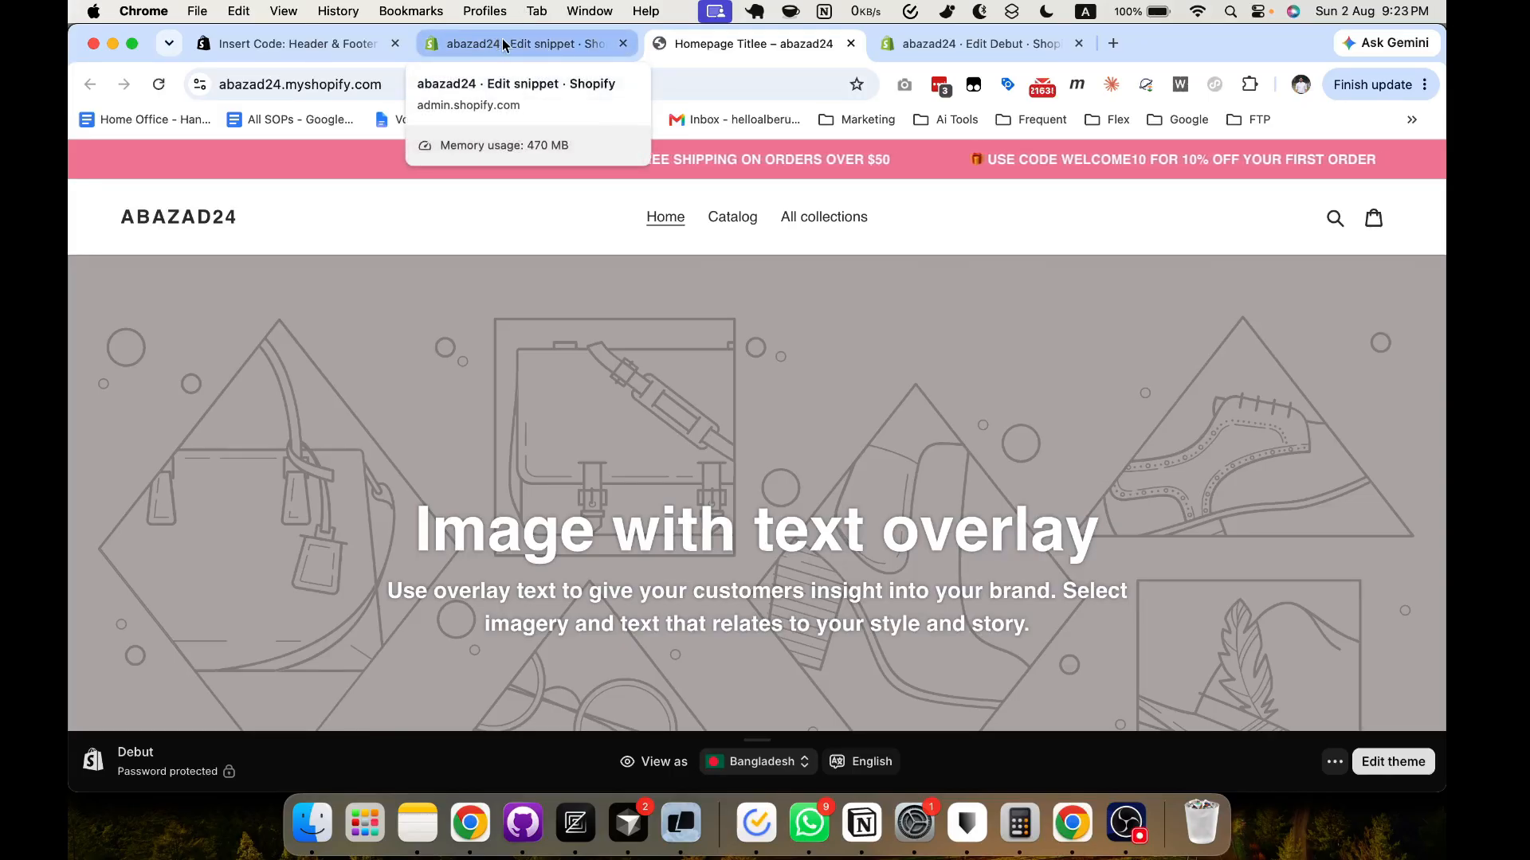
Return to the snippet editor and examine the EDIT comments for background color, text color, speed and hover state
click(545, 47)
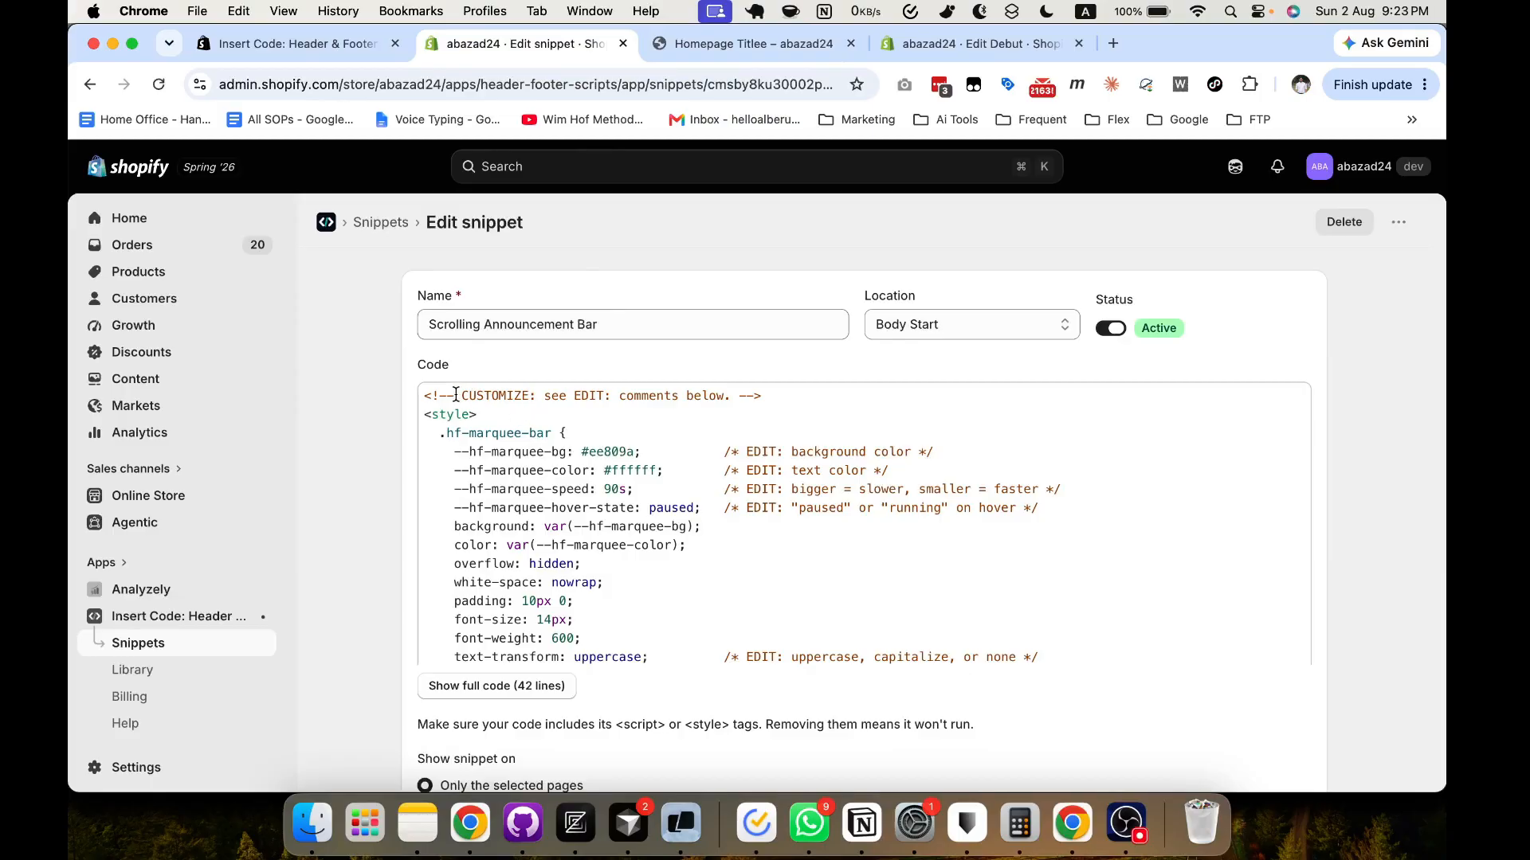
double_click(587, 397)
click(752, 452)
double_click(758, 453)
double_click(759, 468)
double_click(760, 489)
click(763, 503)
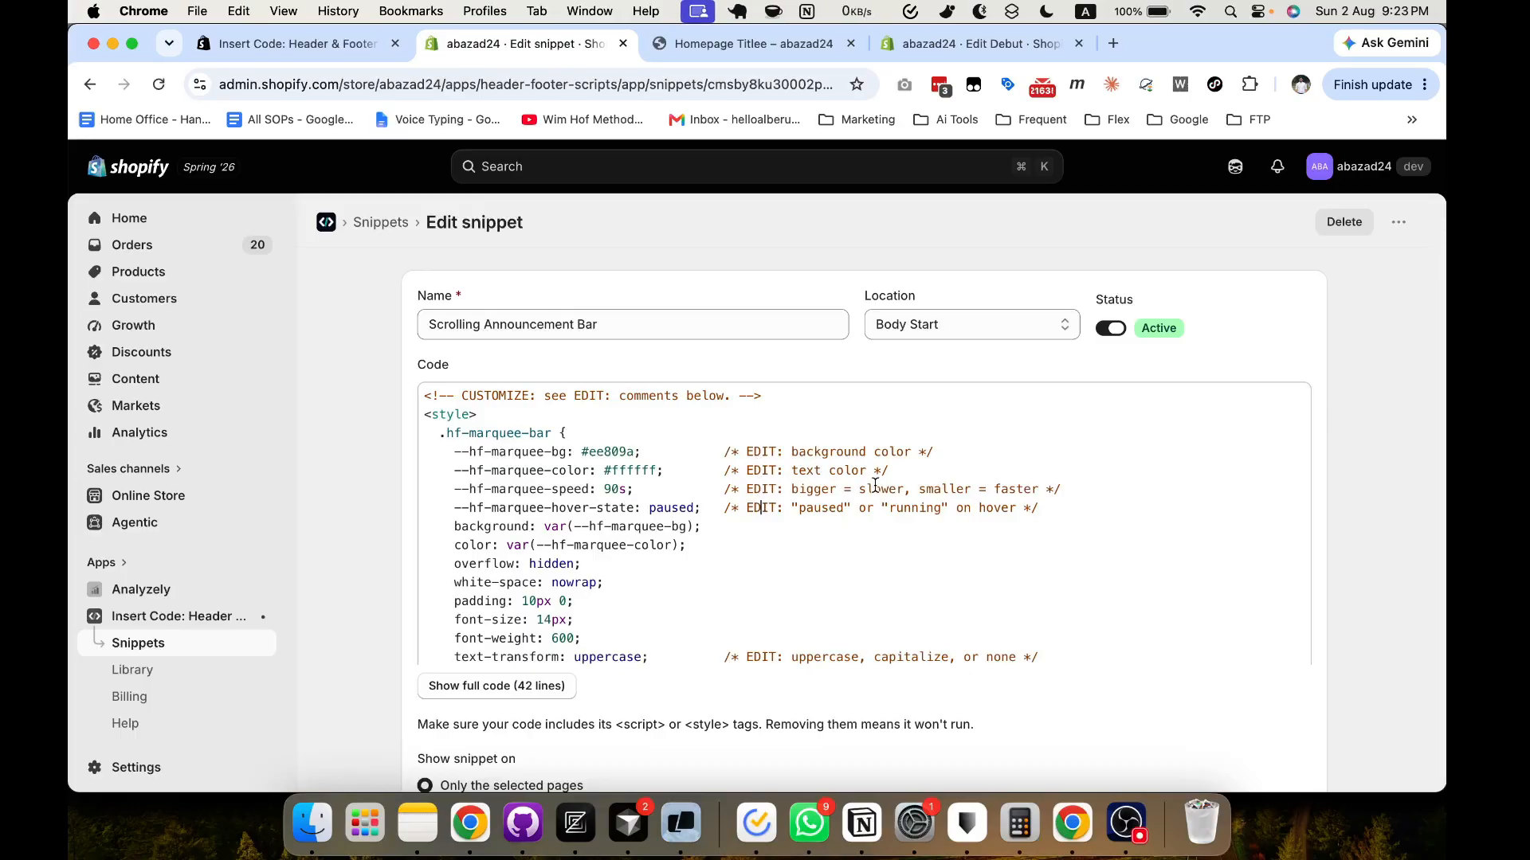
Set the order threshold in the snippet's free shipping message to $60
scroll(797, 504, down, 10)
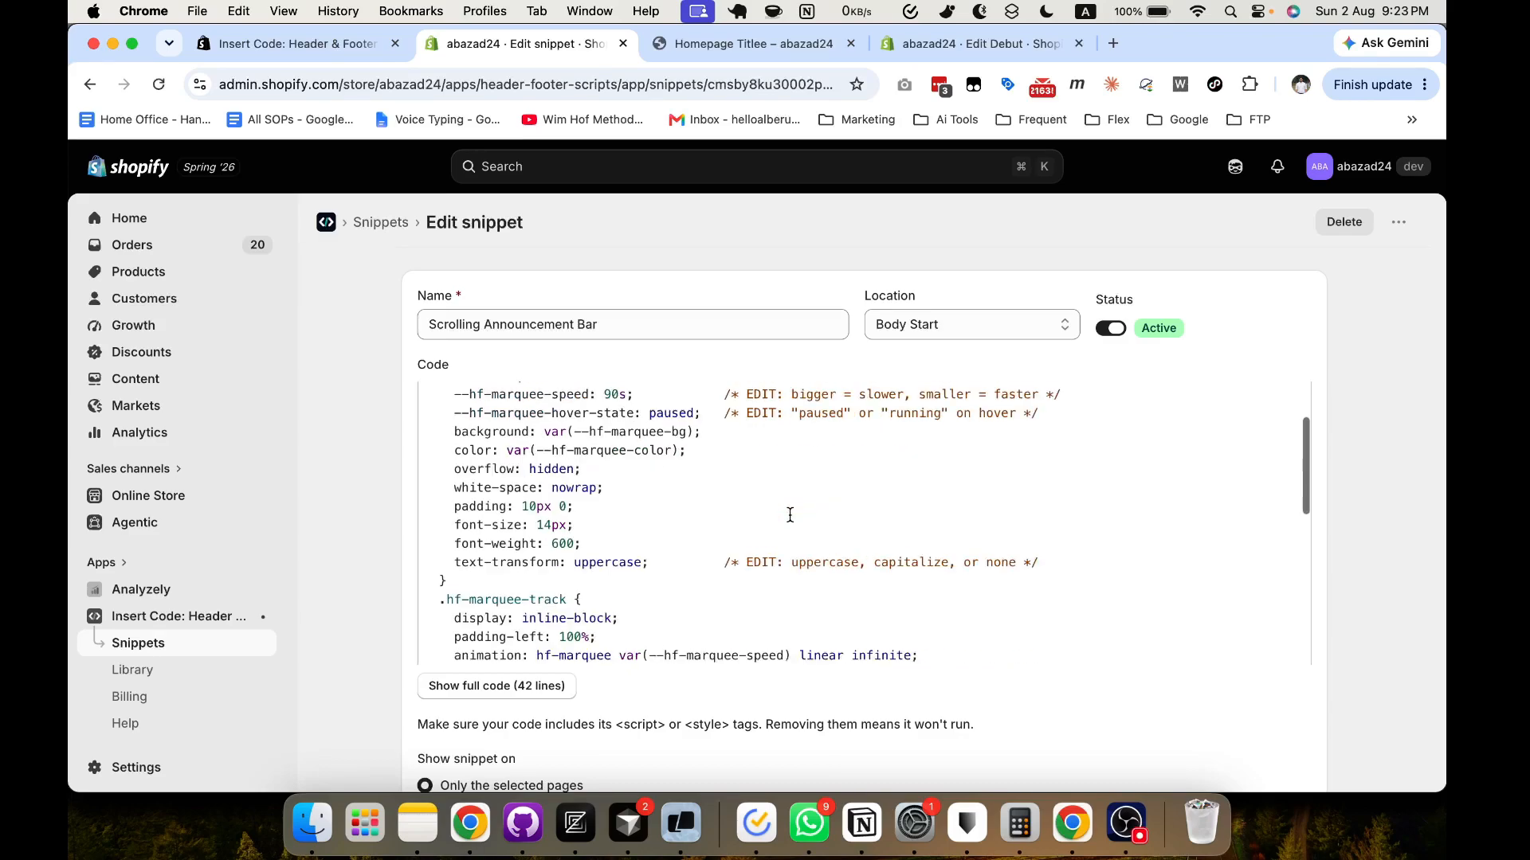
scroll(790, 515, down, 3)
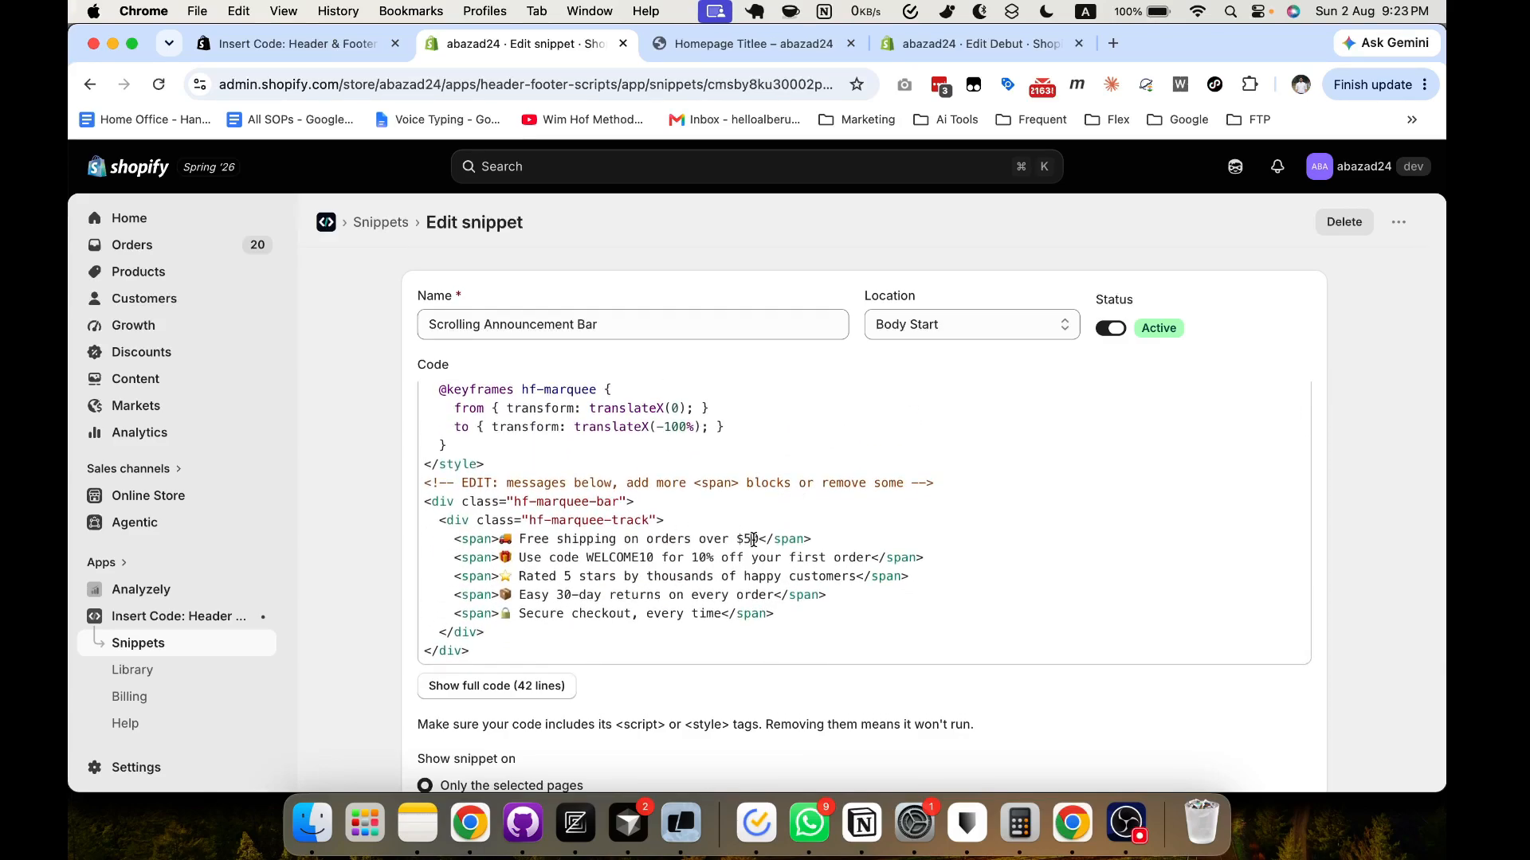
text(6)
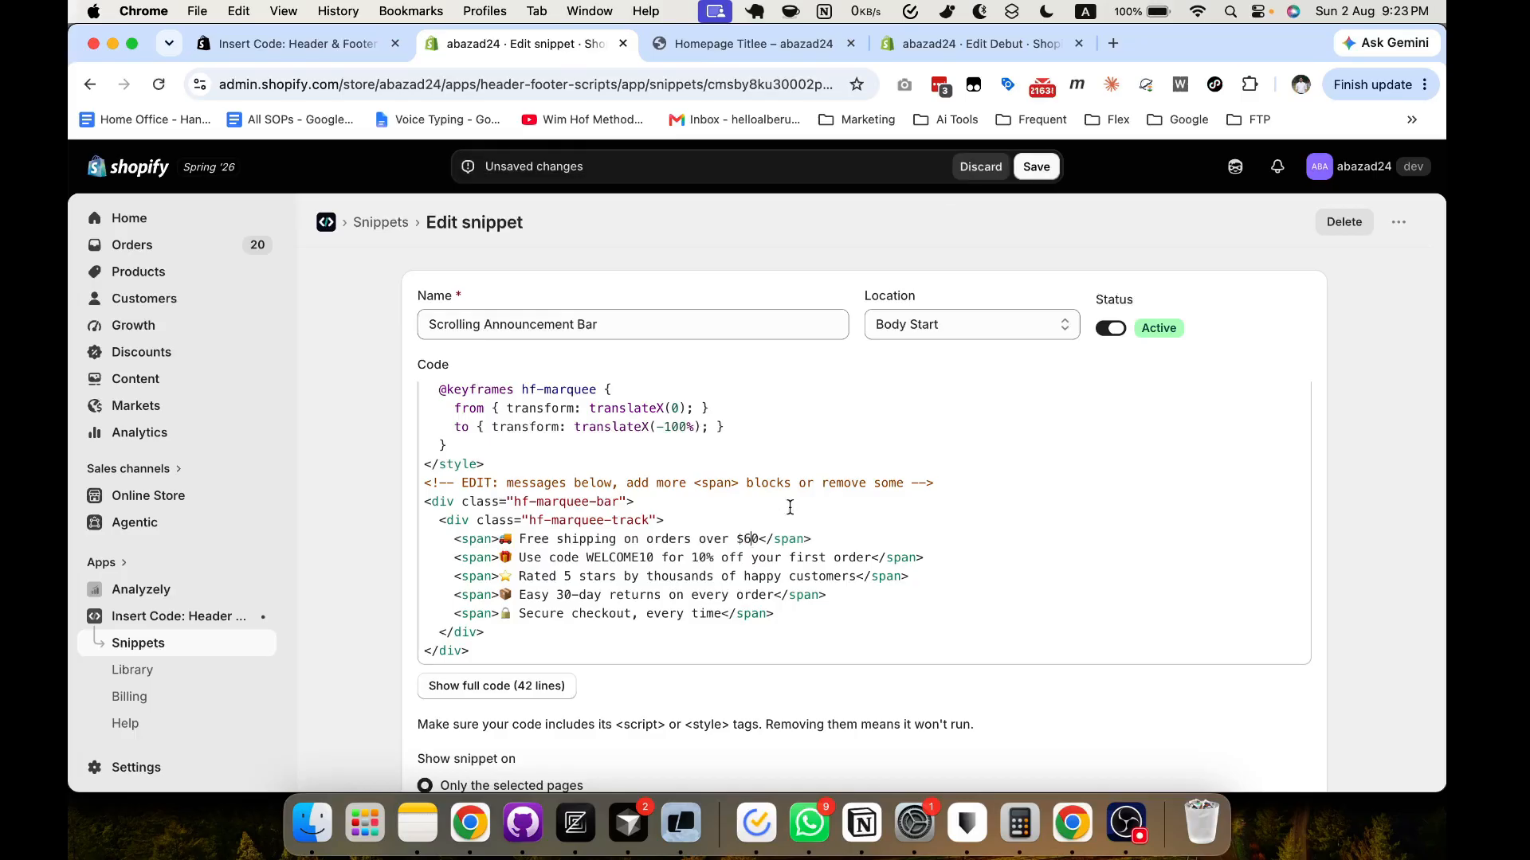
Set the announcement bar's --hf-marquee-bg background color to blue and save the snippet
scroll(782, 560, up, 10)
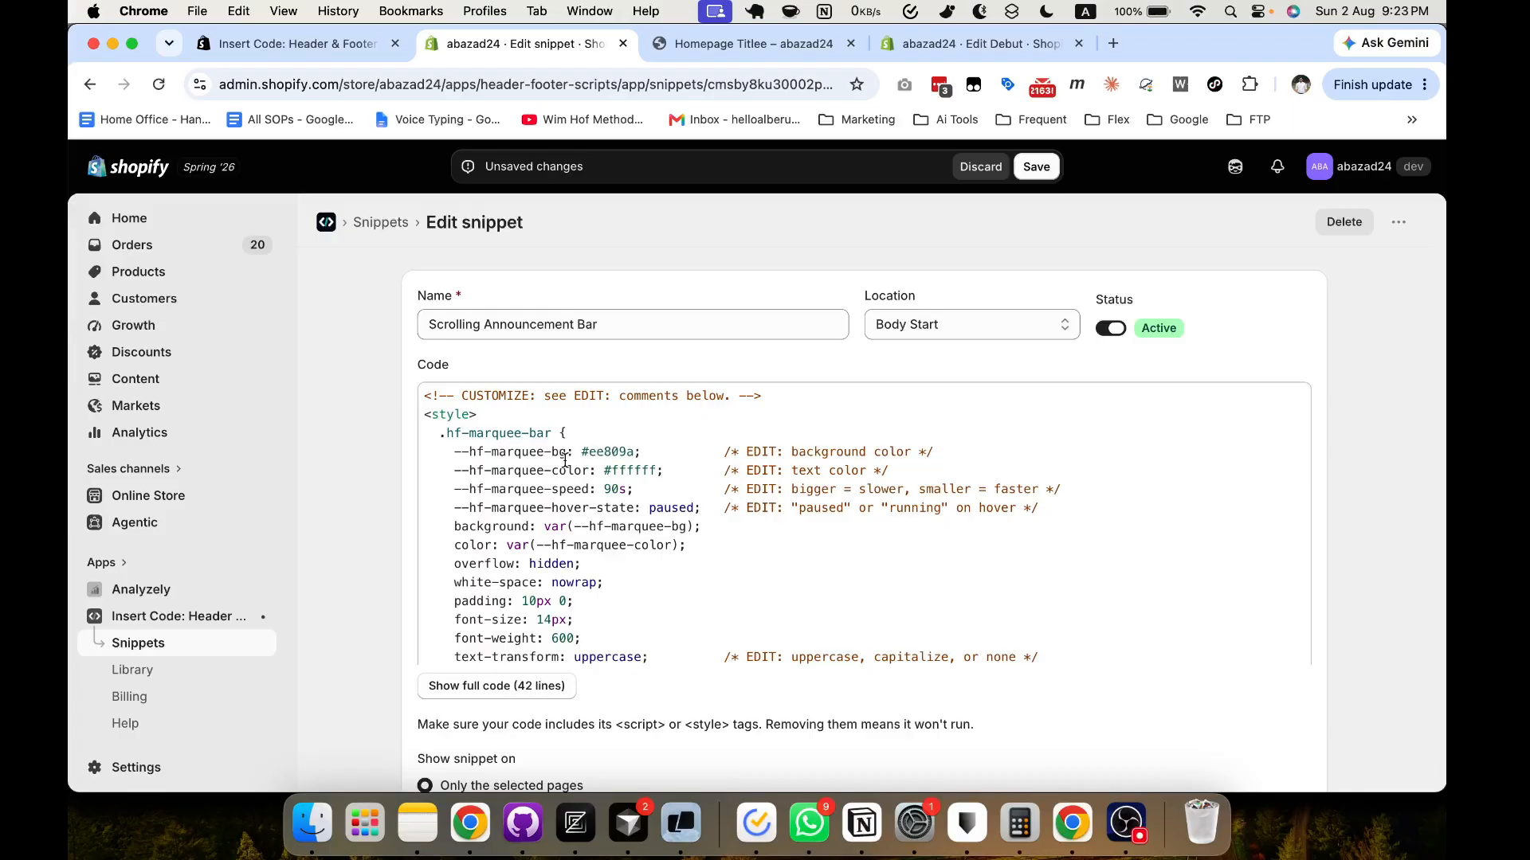
double_click(600, 456)
text(red)
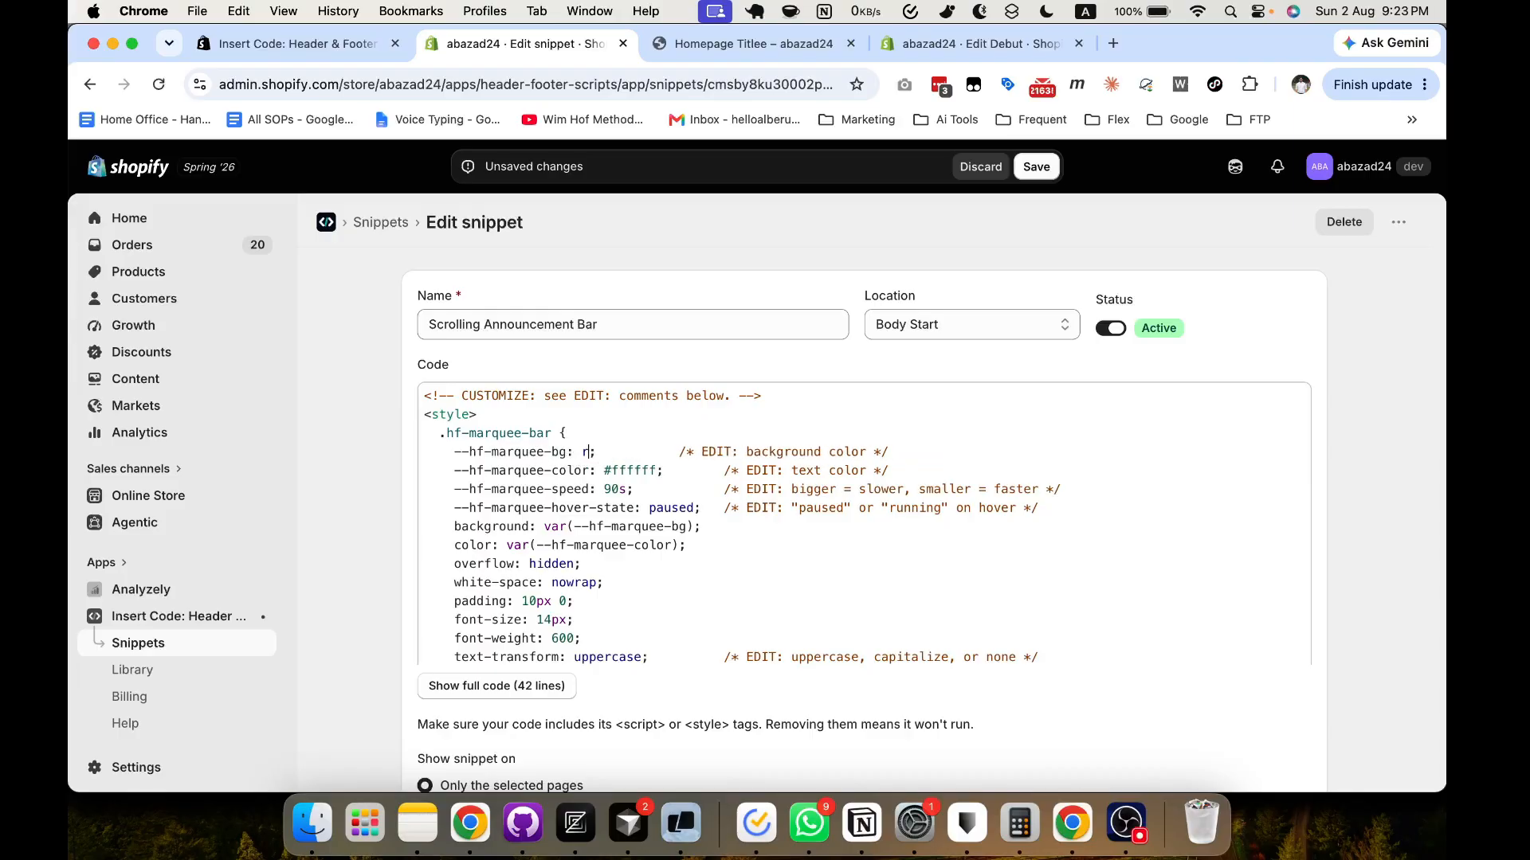
key(BackSpace)
key(BackSpace)
key(BackSpace)
text(blue)
click(1036, 167)
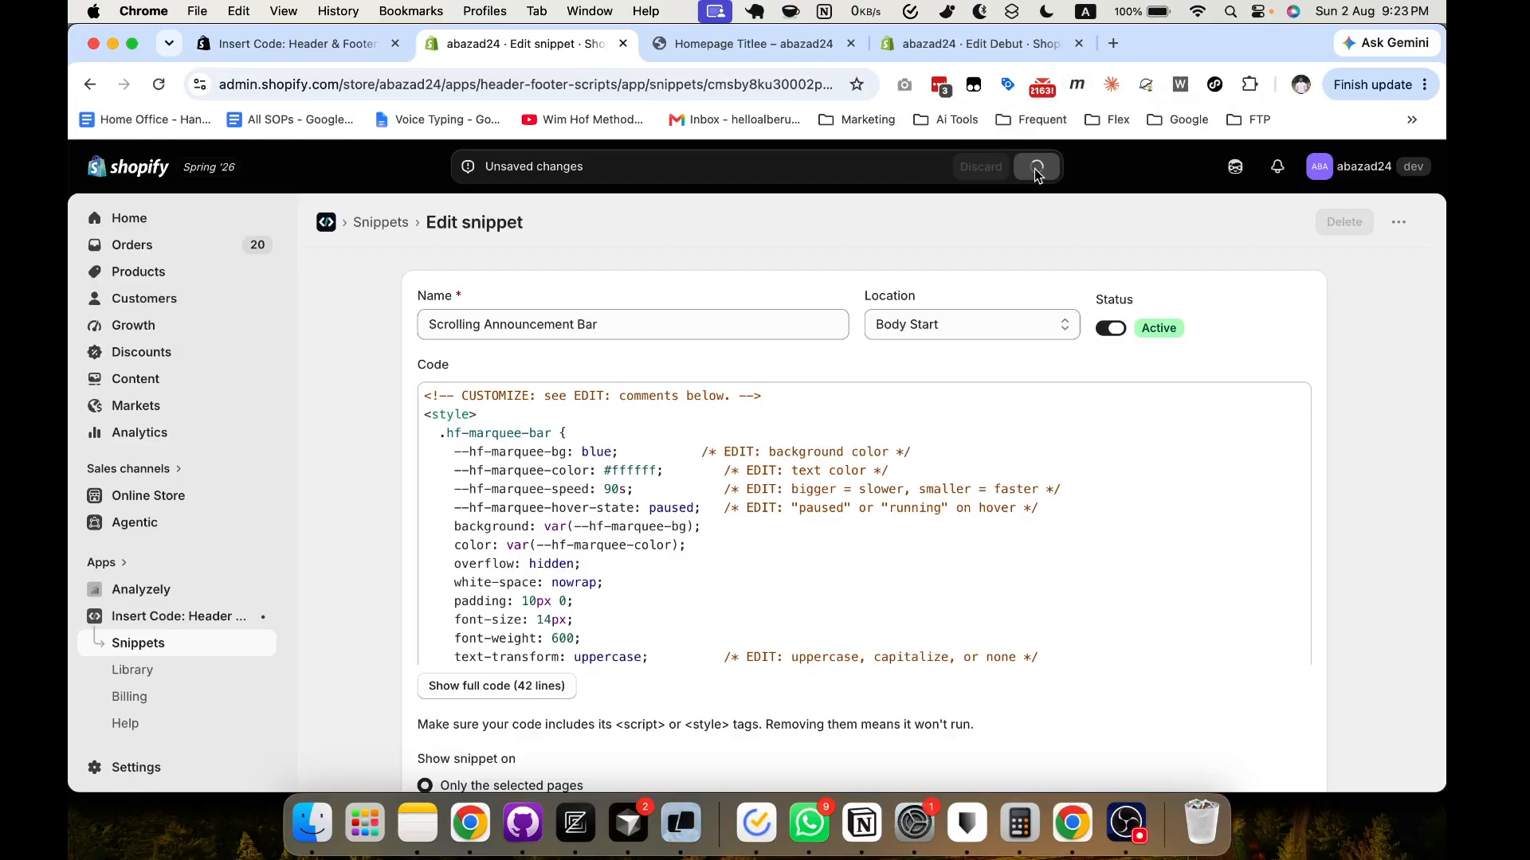
Reload the storefront homepage to check the updated announcement bar
click(711, 44)
right_click(600, 280)
click(638, 322)
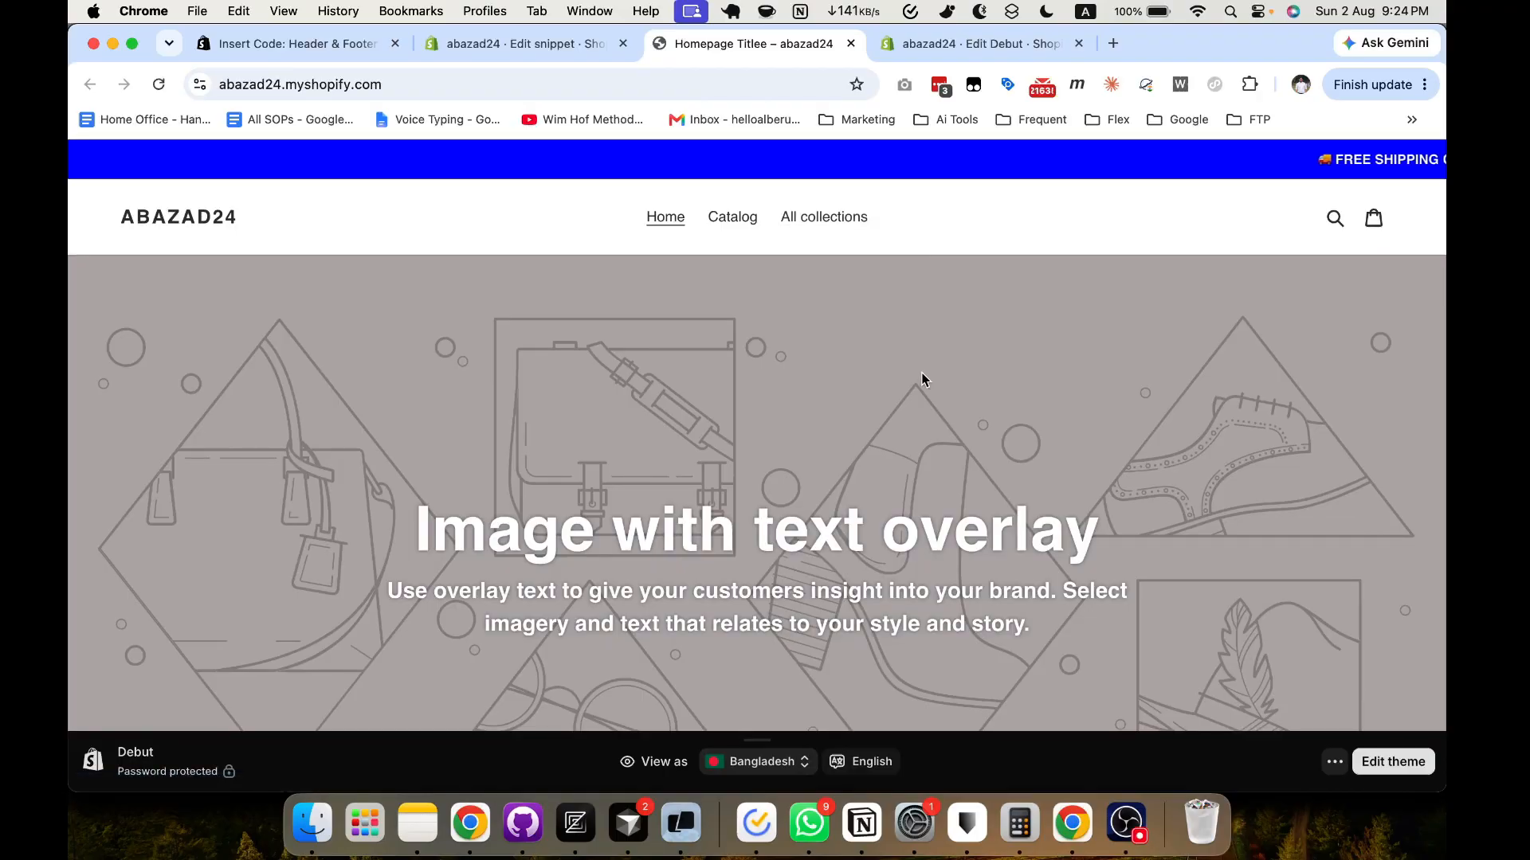
Examine the snippet's "paused" and "running" hover-state options and check the announcement bar's hover behavior on the storefront
click(477, 45)
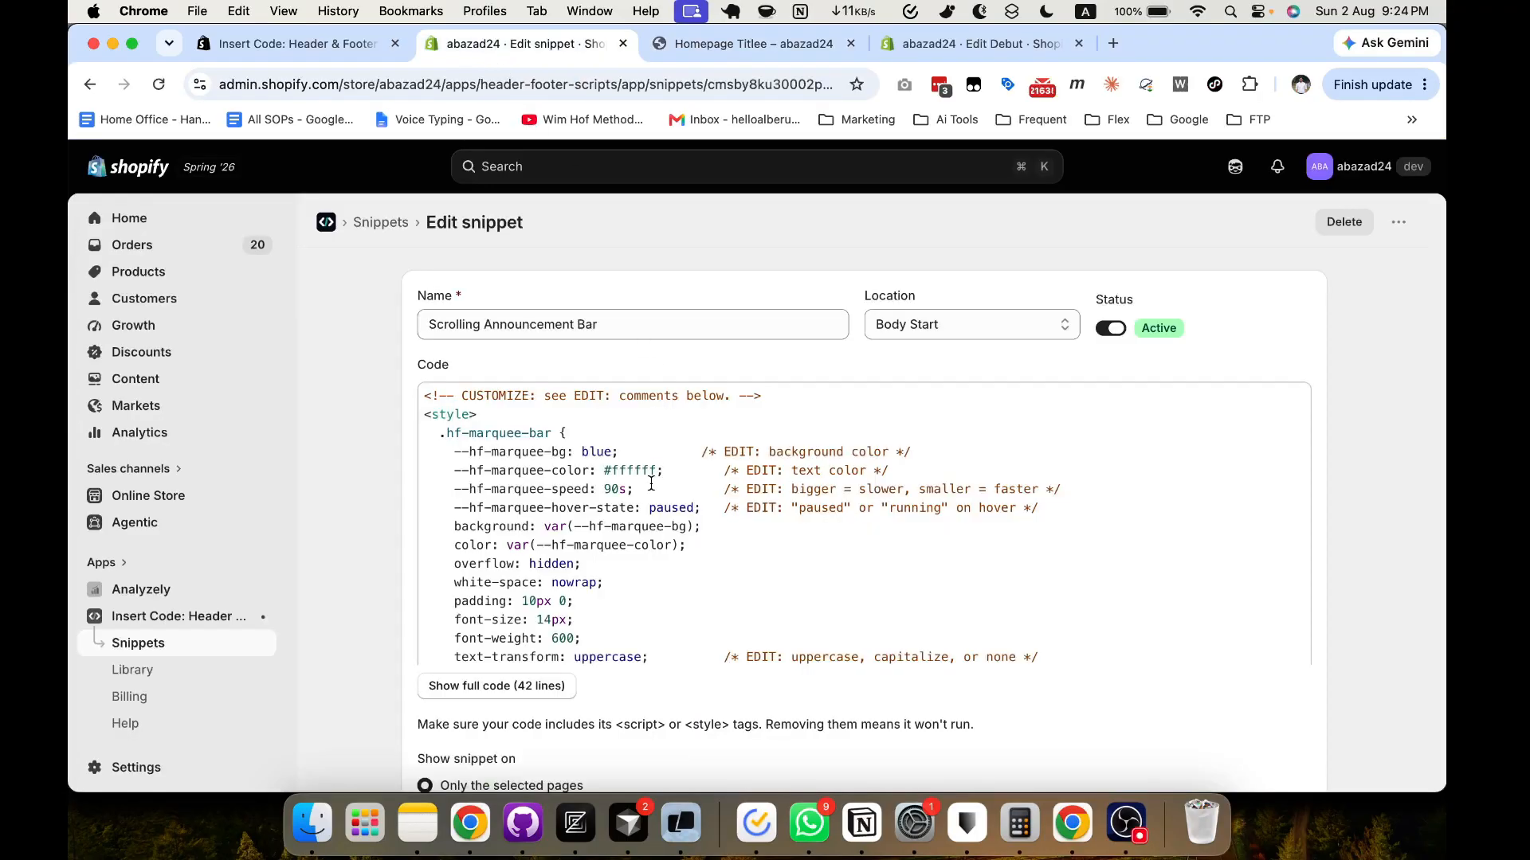
click(601, 475)
double_click(671, 510)
click(749, 45)
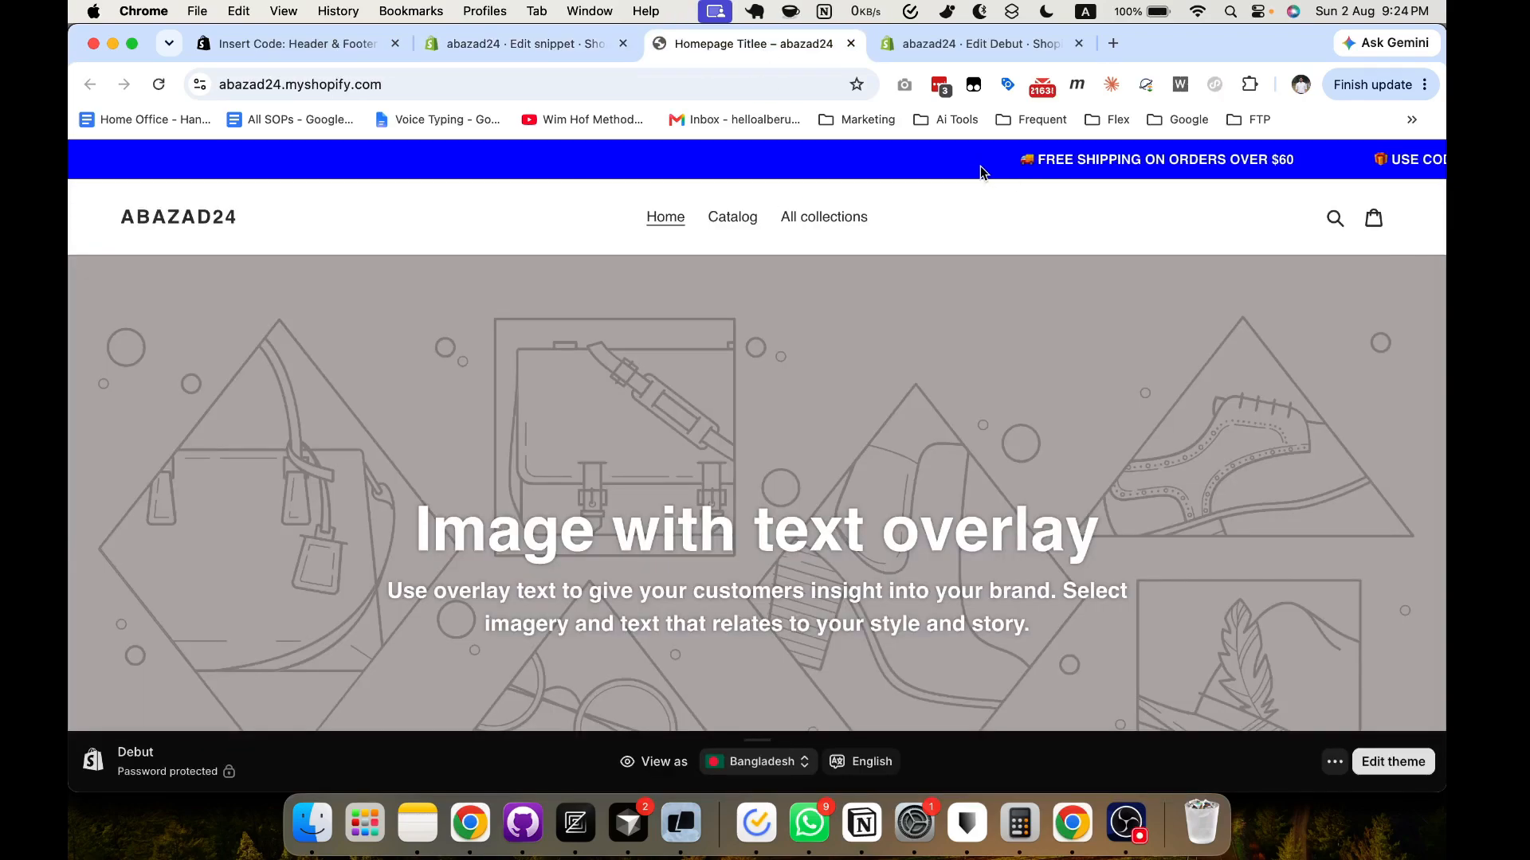
key(ctrl+shift+Tab)
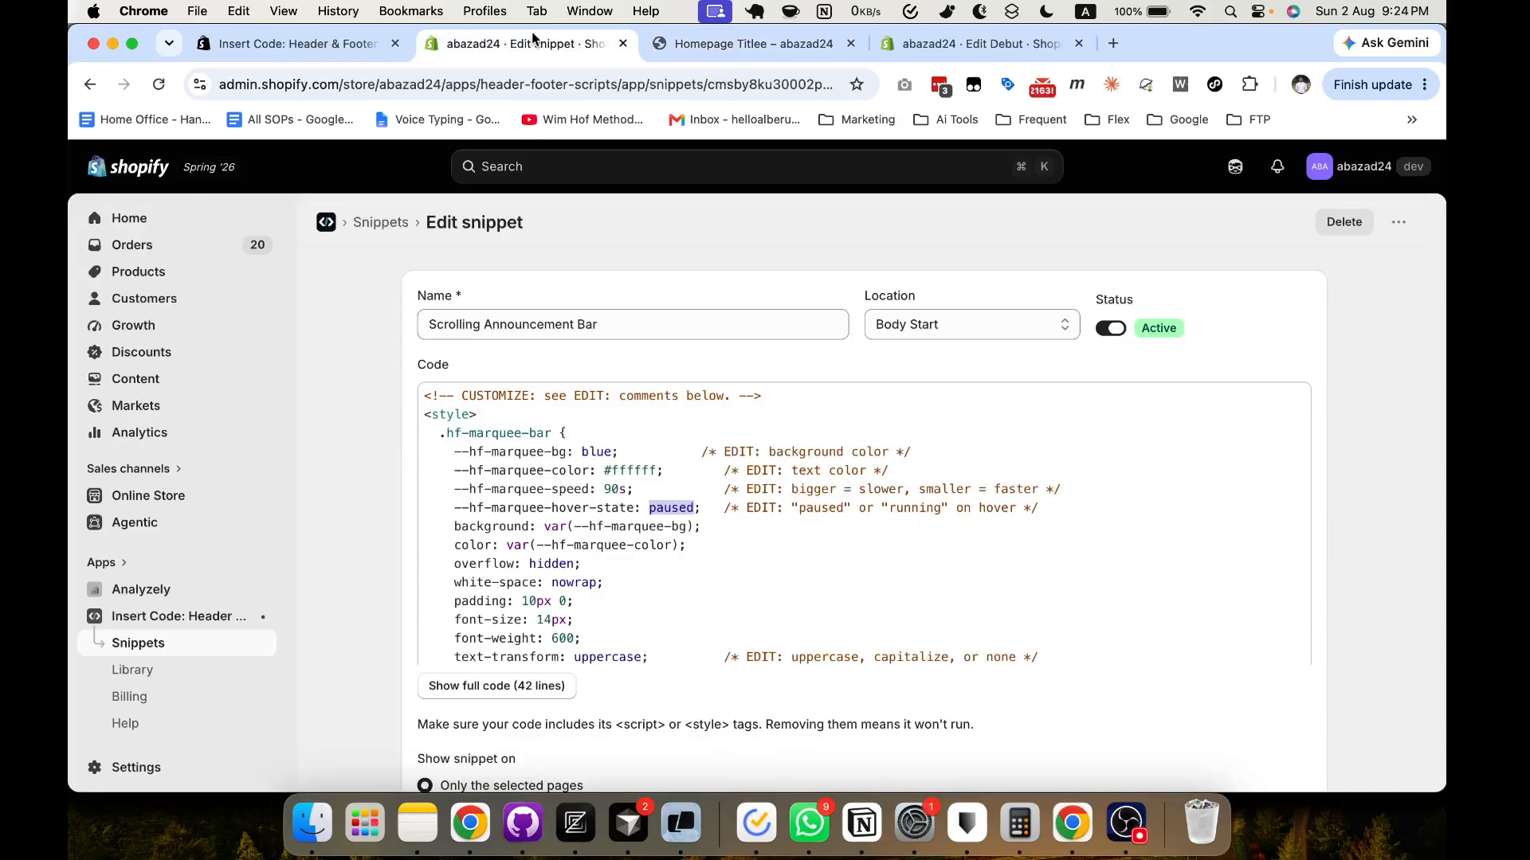
double_click(671, 511)
double_click(821, 509)
double_click(911, 508)
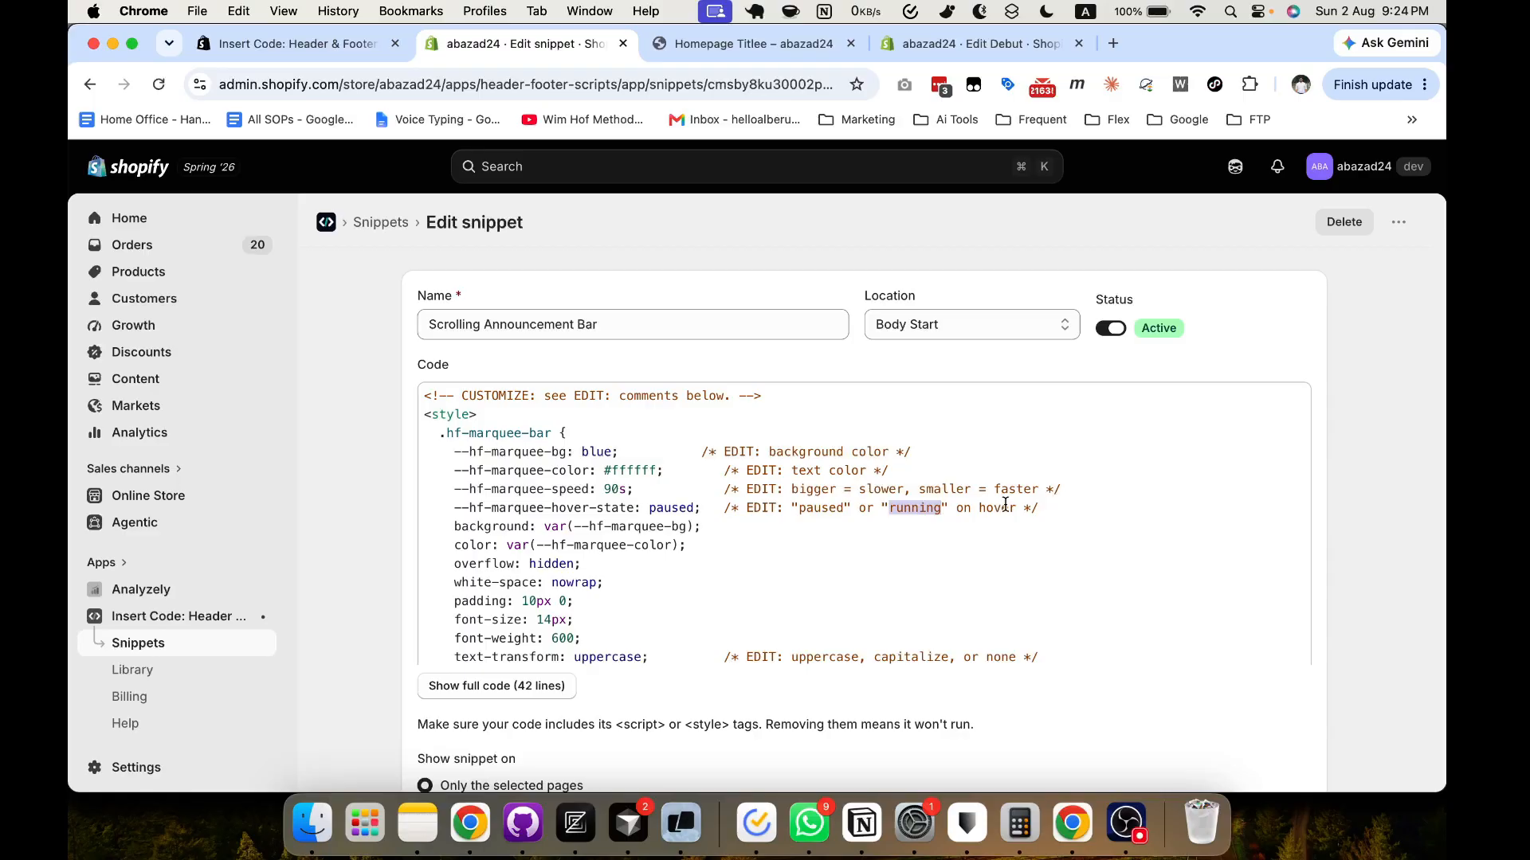
Examine the snippet's text-transform options, the announcement message spans, and the page and device display settings
scroll(876, 538, down, 5)
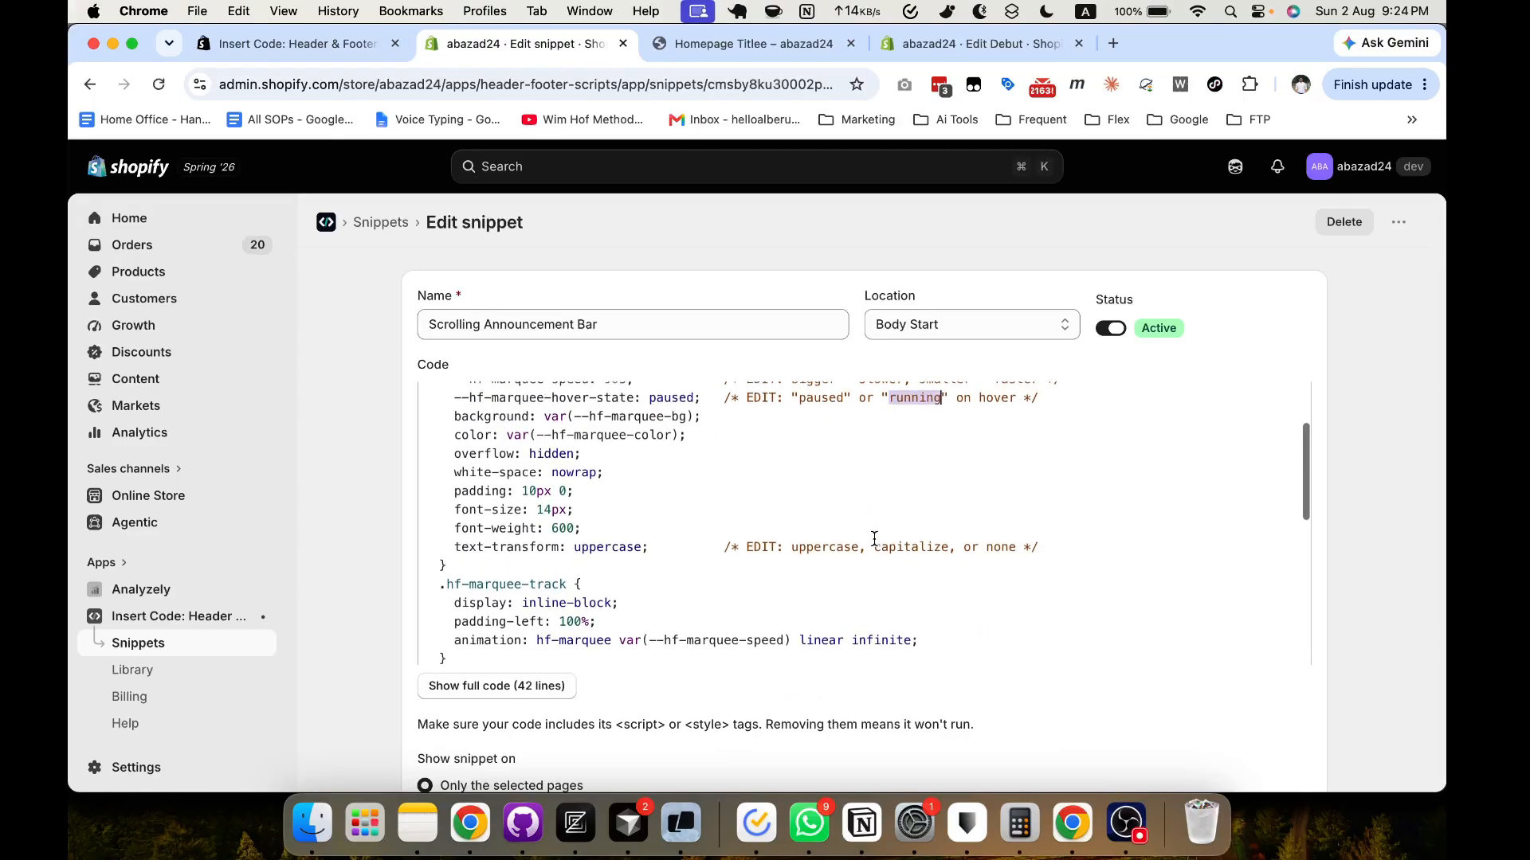
click(694, 518)
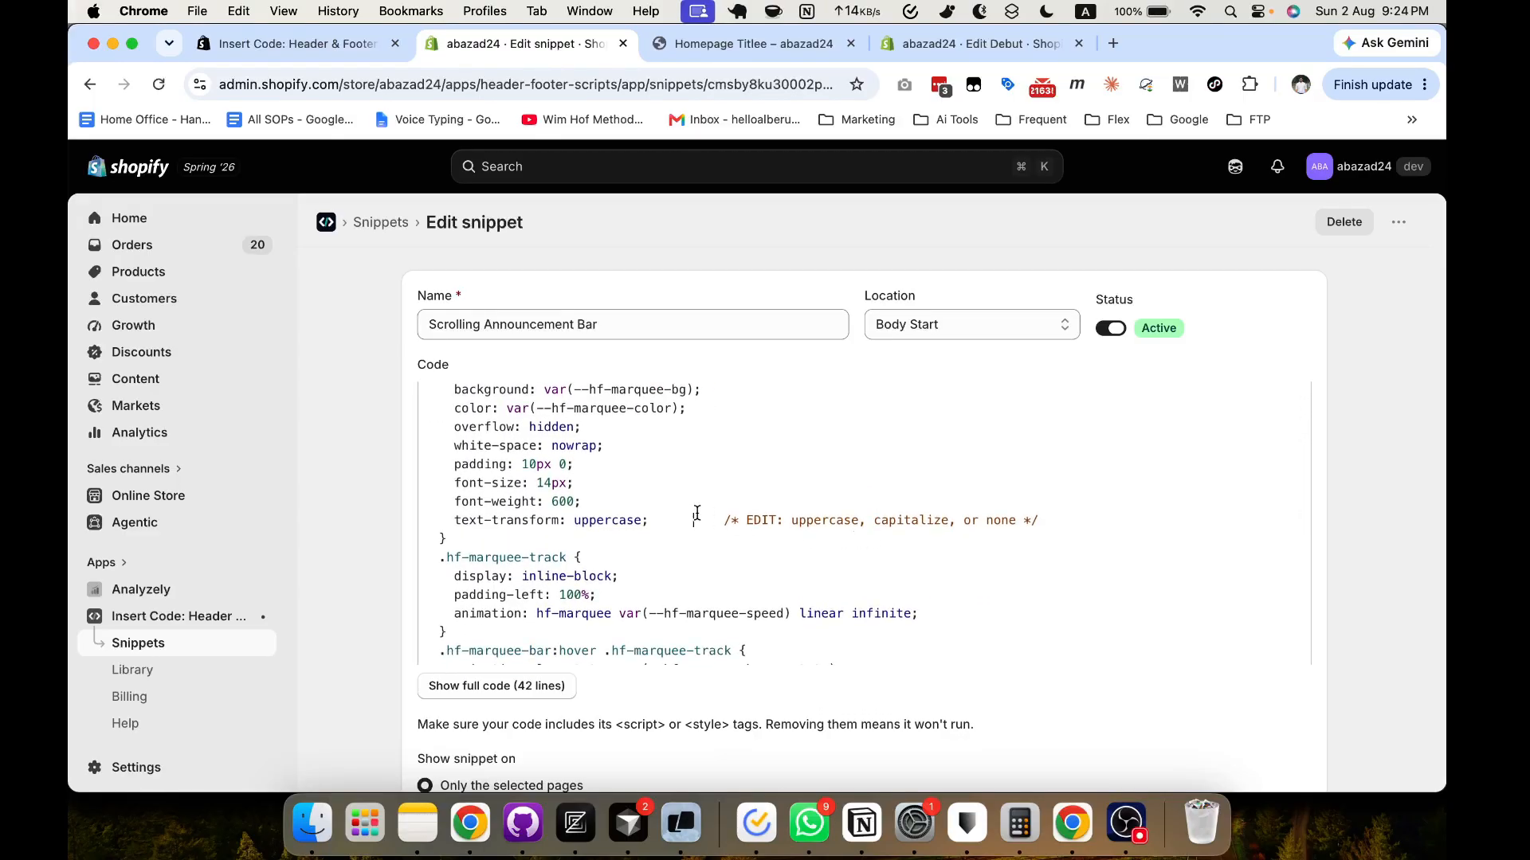
double_click(609, 519)
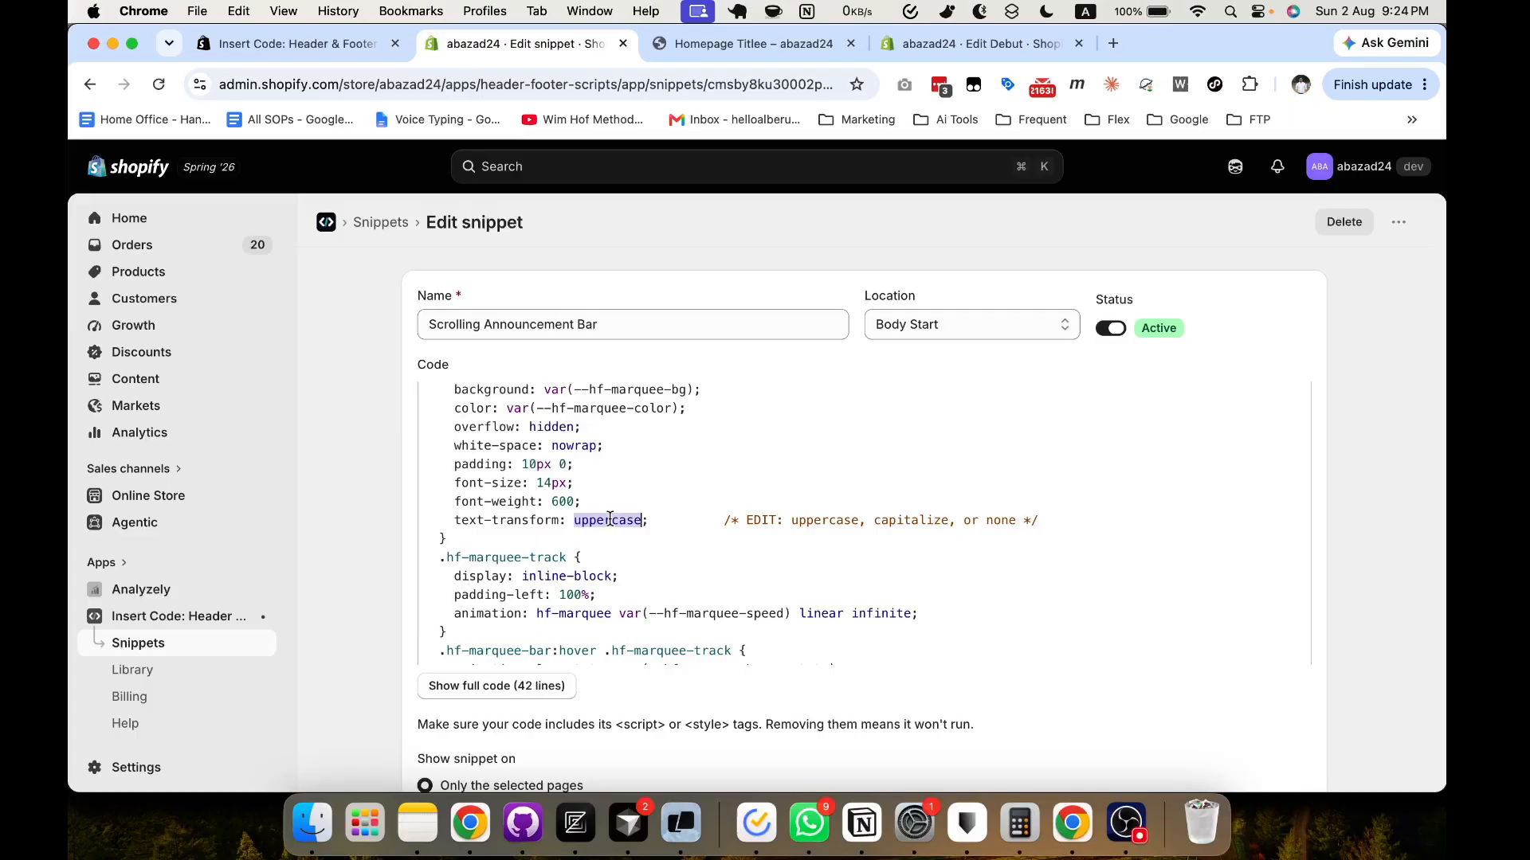
double_click(827, 521)
double_click(913, 519)
click(684, 514)
scroll(684, 511, down, 1)
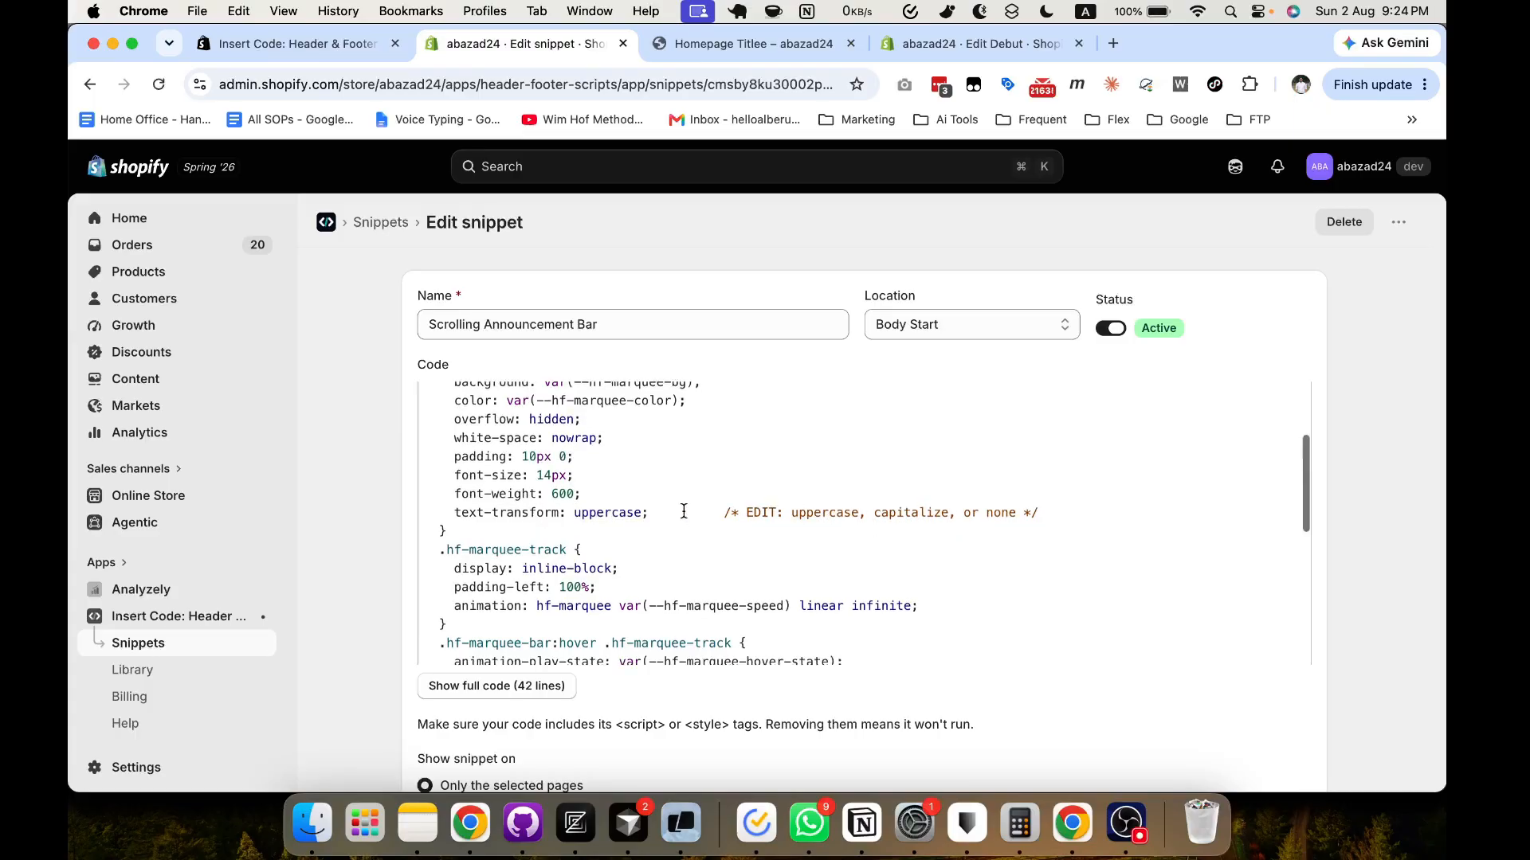
scroll(684, 511, down, 2)
scroll(683, 511, down, 10)
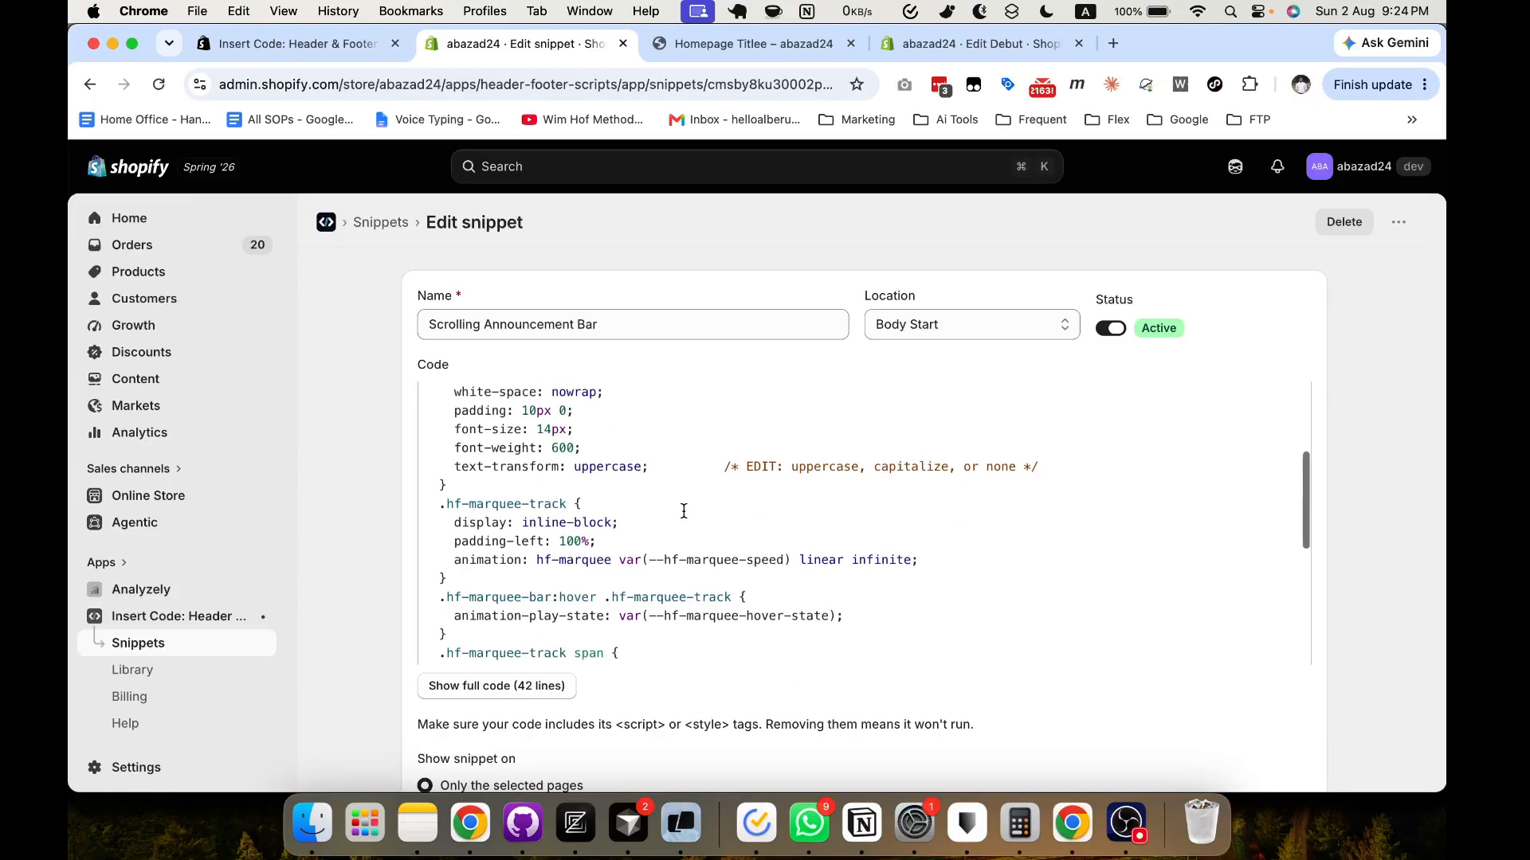
scroll(684, 511, down, 5)
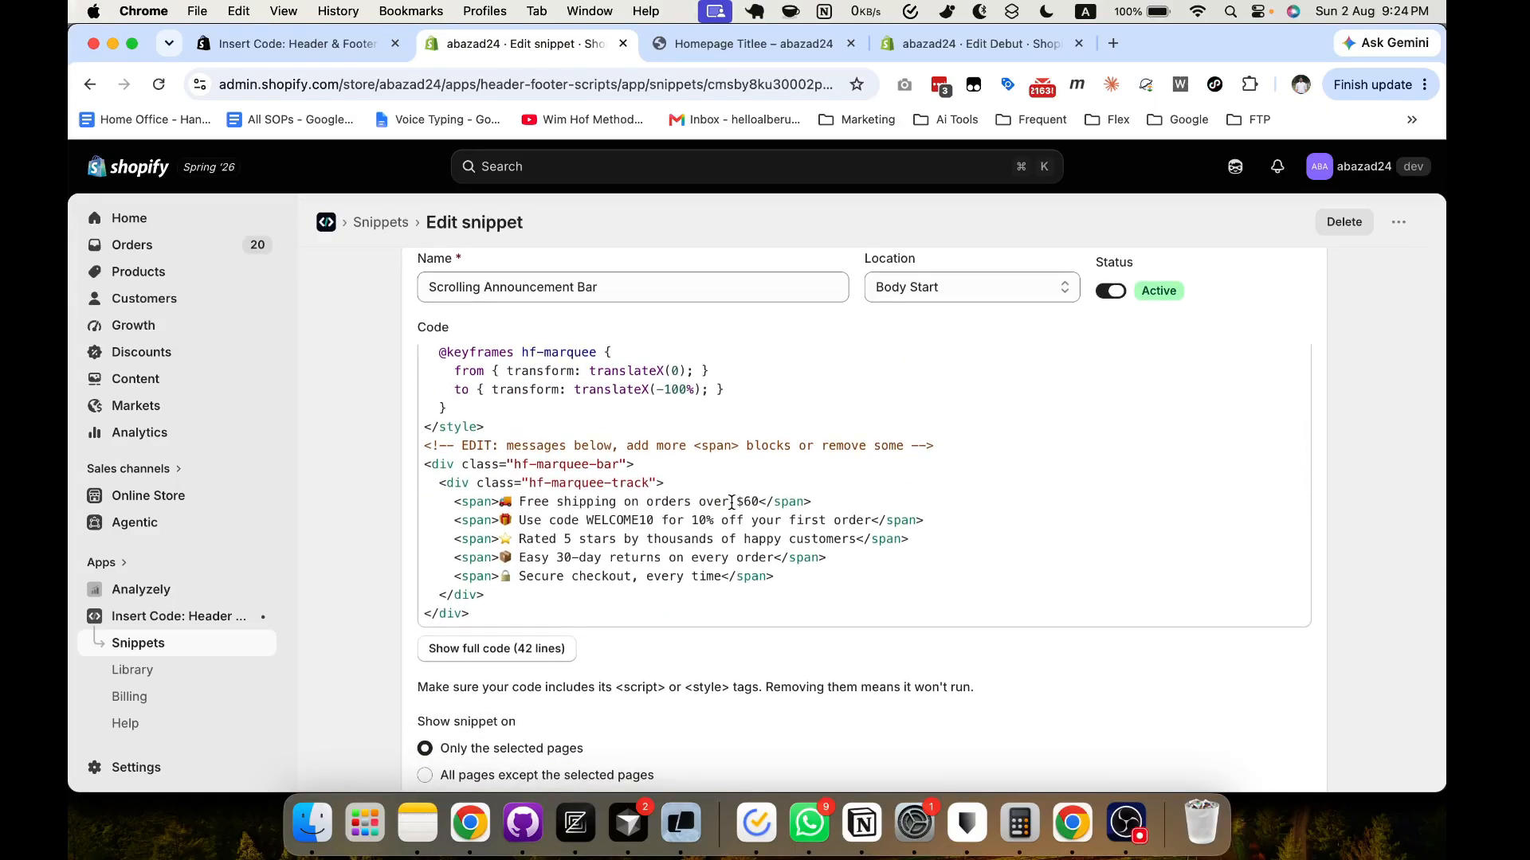
scroll(729, 537, down, 3)
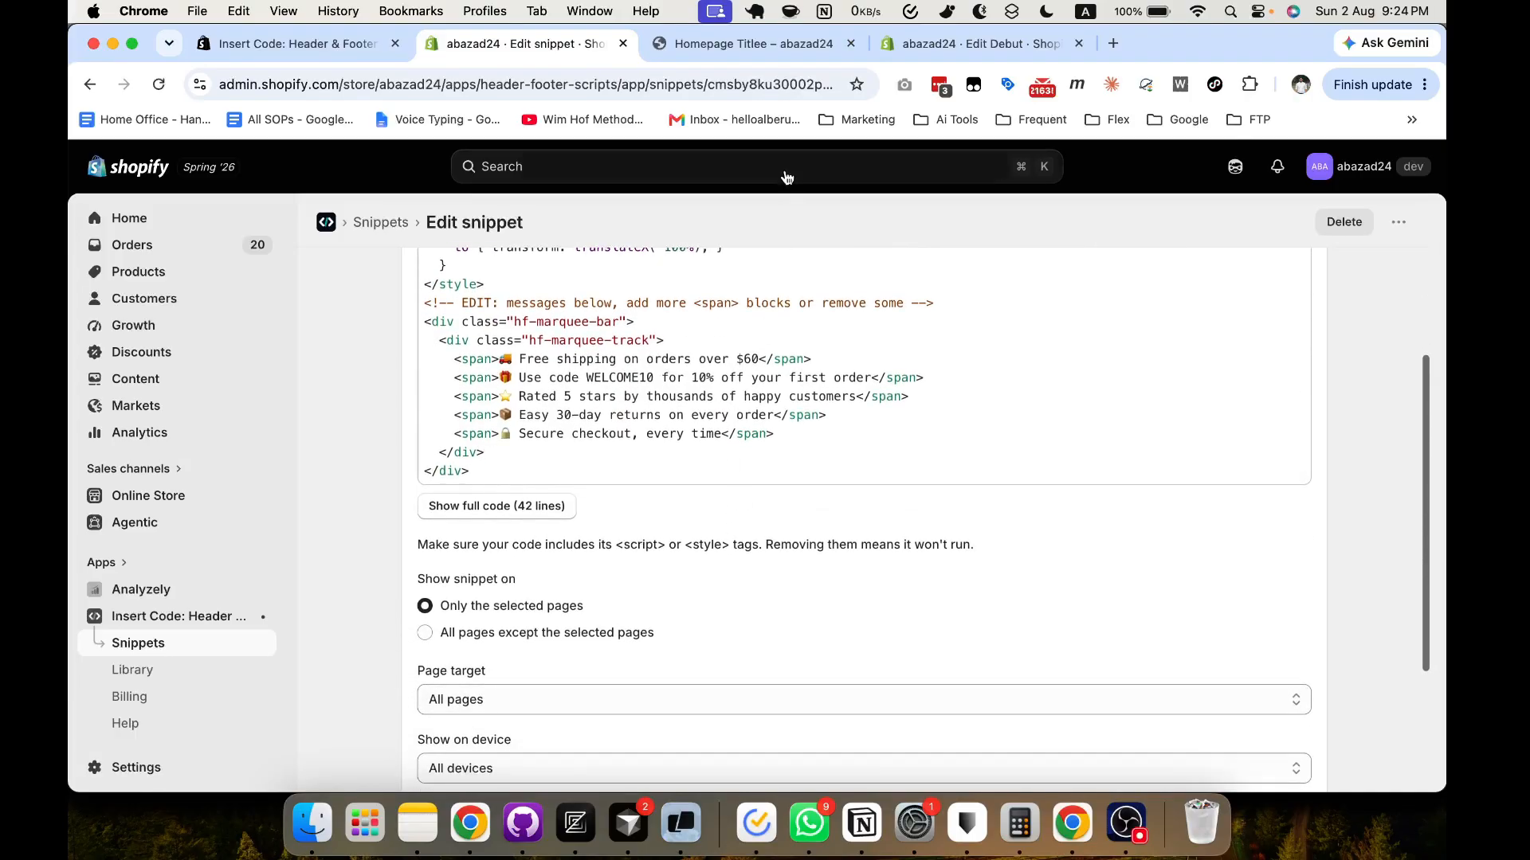